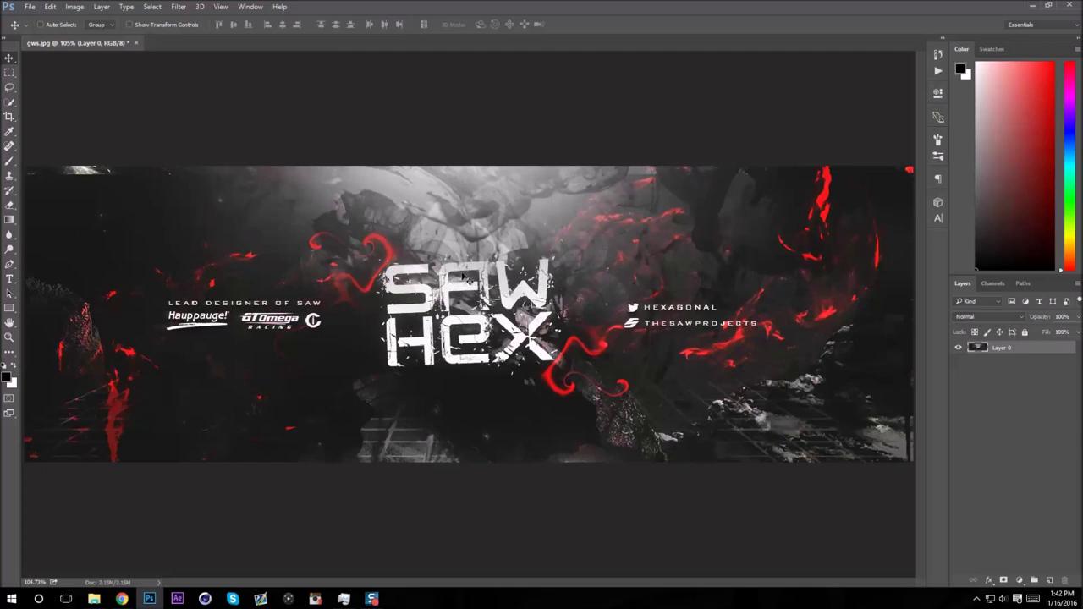
# - Open the Magic Bullet PhotoLooks filter on the banner layer
pyautogui.doubleClick(1043, 351)
pyautogui.click(1010, 106)
pyautogui.click(179, 6)
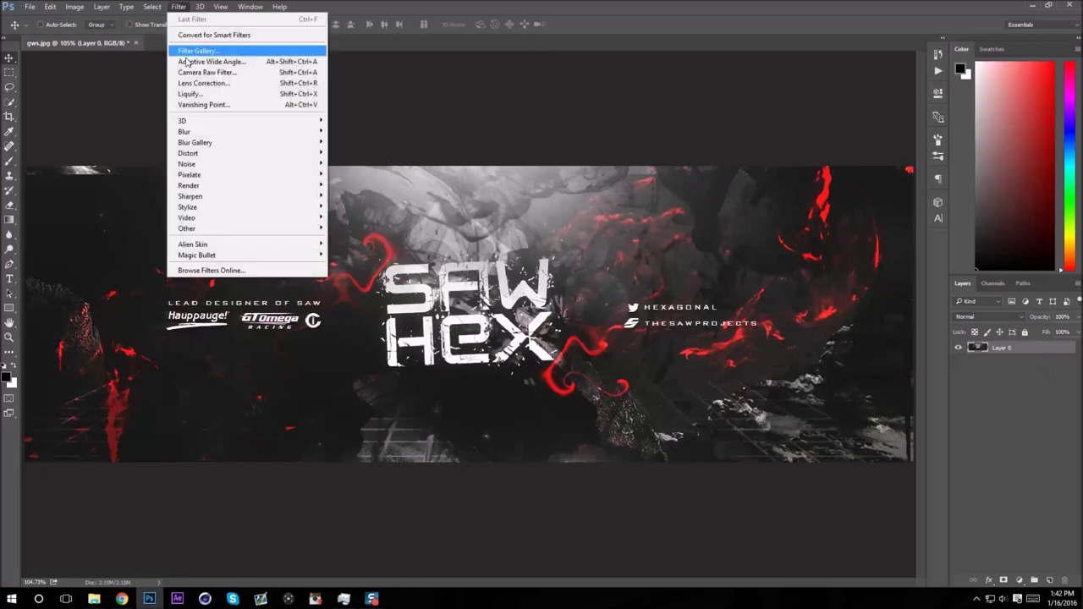
pyautogui.click(360, 255)
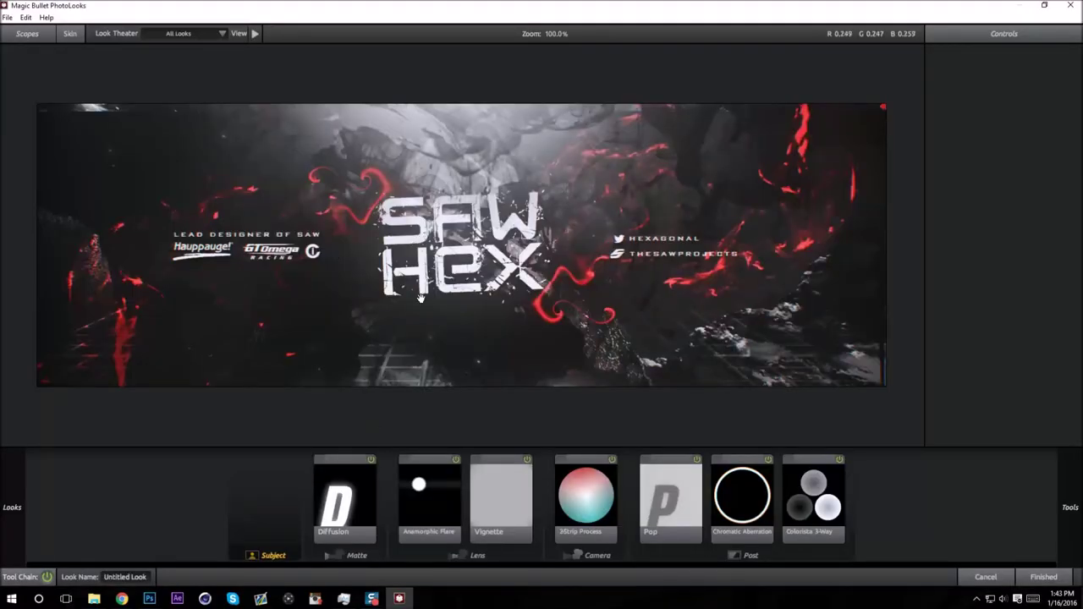
# - Delete all existing effects from the tool chain: Diffusion, Anamorphic Flare, Vignette, 3Strip Process, Pop, Chromatic Aberration and Colorista 3-Way
pyautogui.click(349, 520)
pyautogui.press('Delete')
pyautogui.click(420, 506)
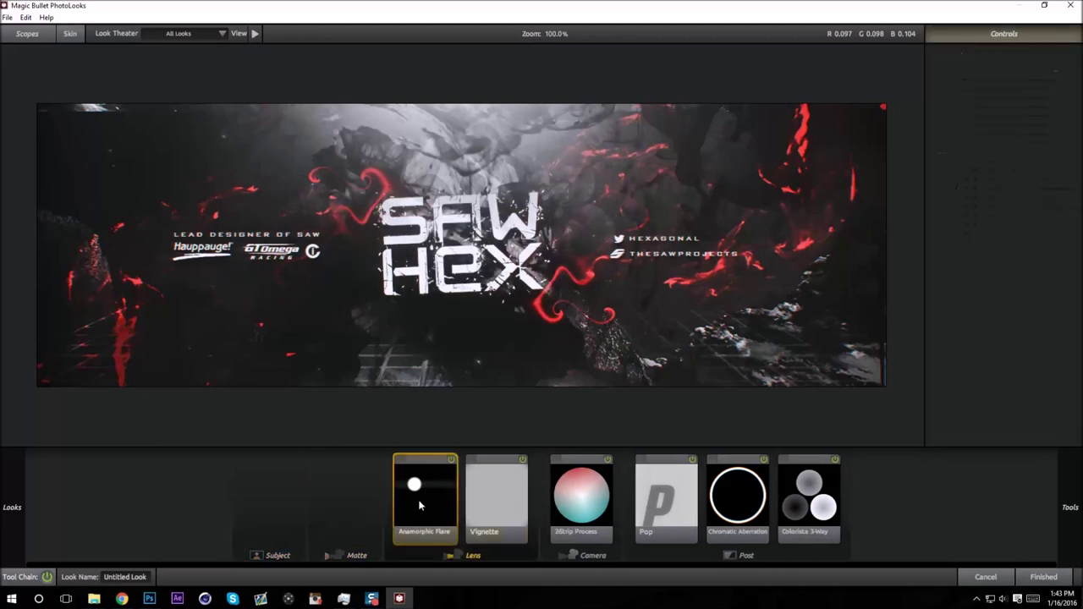
pyautogui.press('Delete')
pyautogui.click(477, 489)
pyautogui.press('Delete')
pyautogui.click(542, 499)
pyautogui.press('Delete')
pyautogui.click(617, 498)
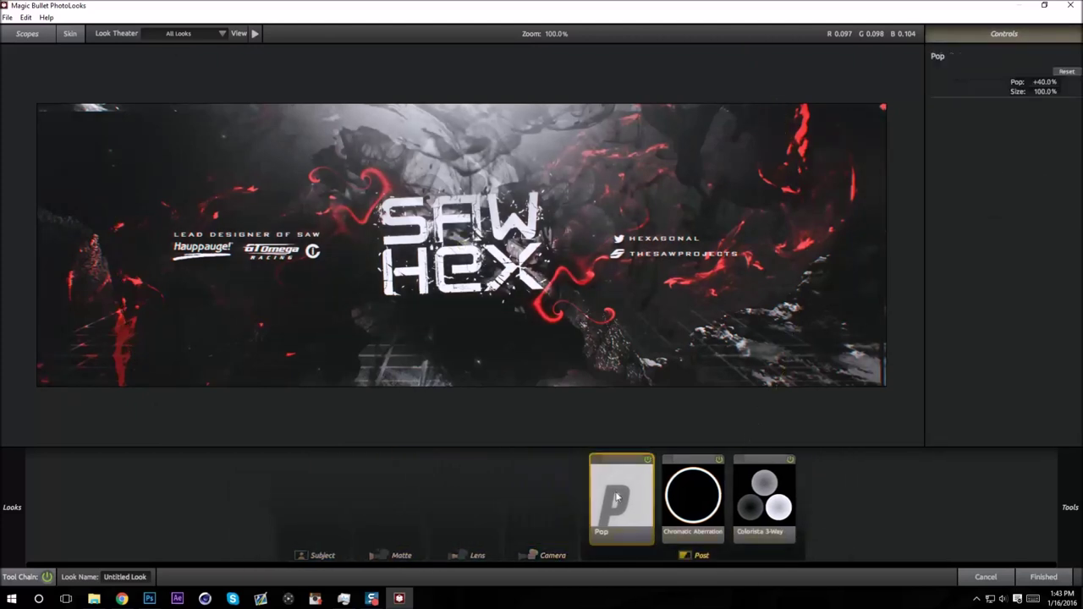
pyautogui.press('Delete')
pyautogui.click(672, 503)
pyautogui.press('Delete')
pyautogui.click(708, 502)
pyautogui.press('Delete')
# - Add a Pop effect to the Subject stage and set its Pop value to +40%
pyautogui.moveTo(1071, 506)
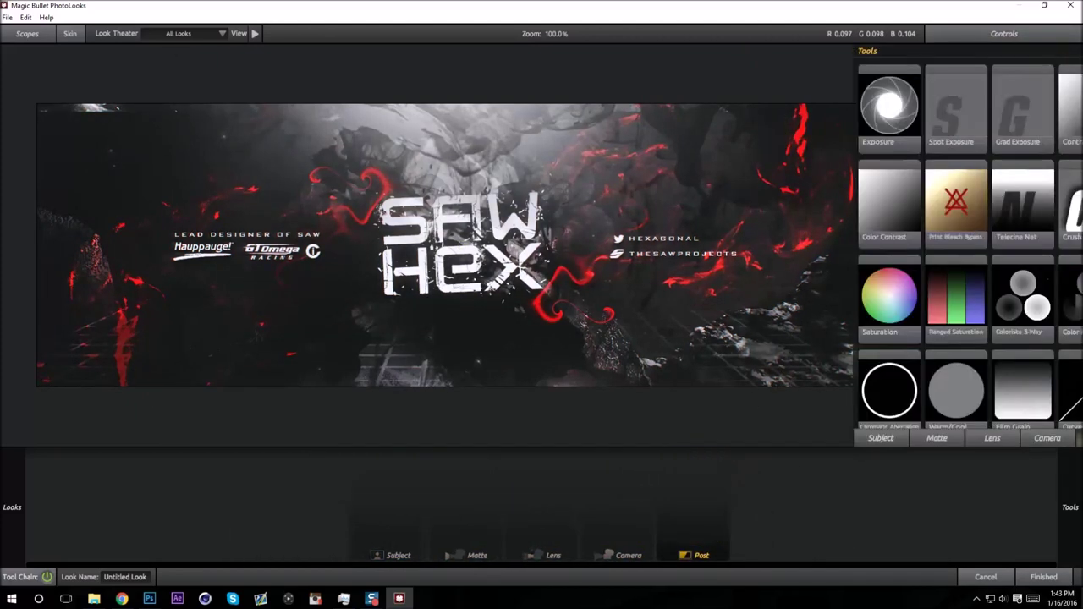
pyautogui.click(836, 438)
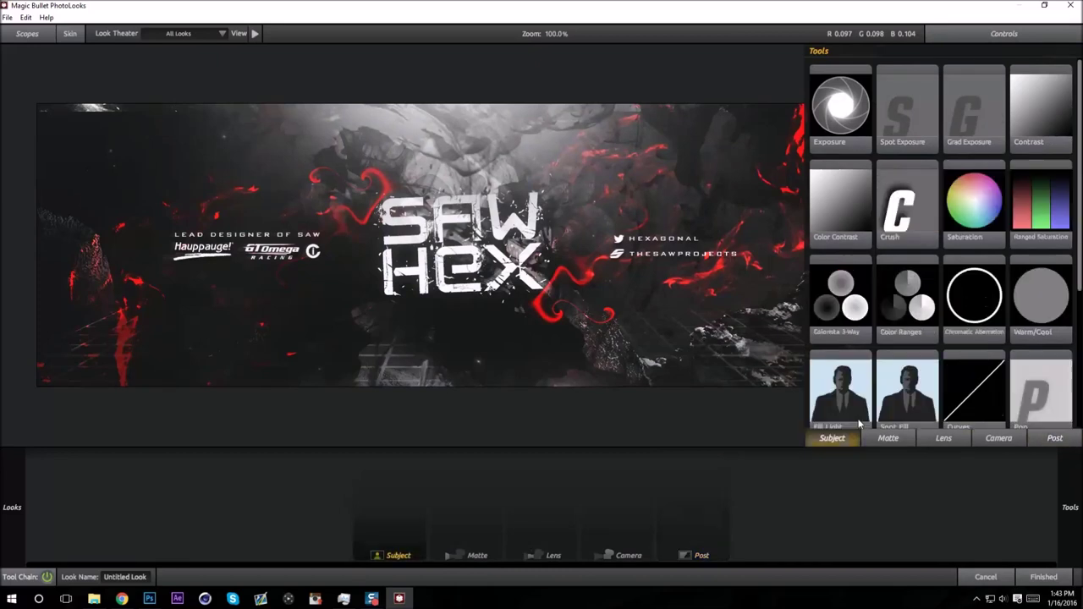
pyautogui.scroll(-3, 888, 395)
pyautogui.scroll(-1, 942, 369)
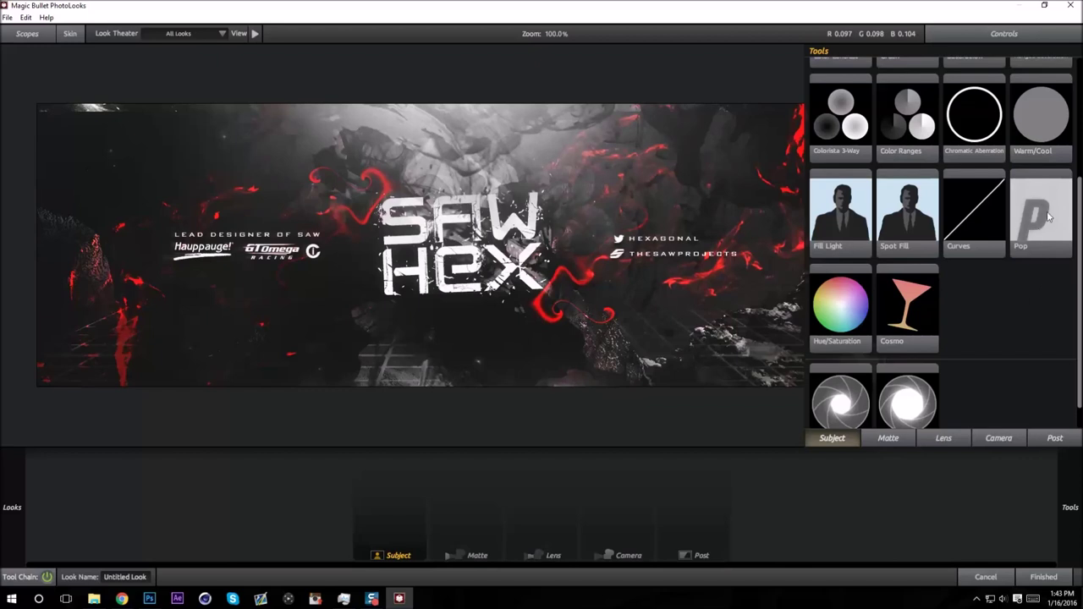
pyautogui.moveTo(1052, 210); pyautogui.dragTo(398, 499)
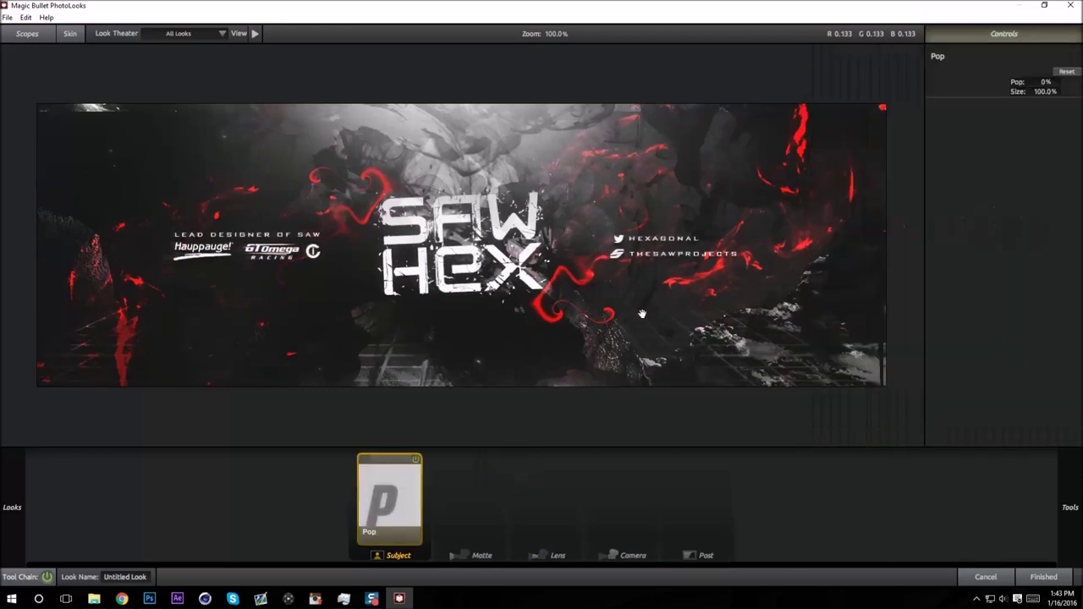
pyautogui.moveTo(1037, 81); pyautogui.dragTo(1054, 81)
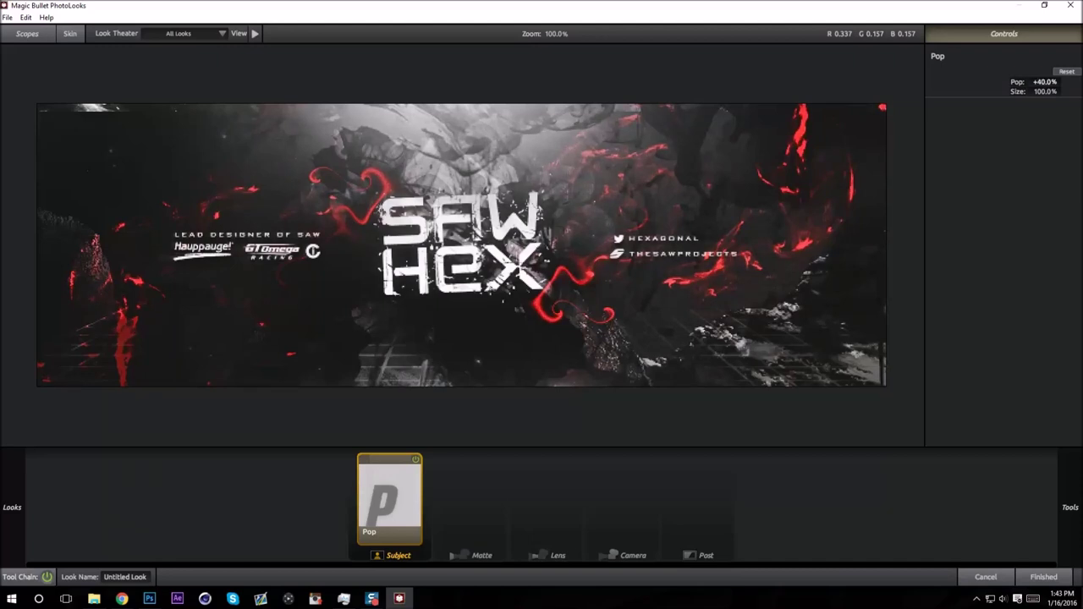
# - Compare the banner with the Pop effect off and on, and try adjusting and resetting its strength
pyautogui.click(416, 462)
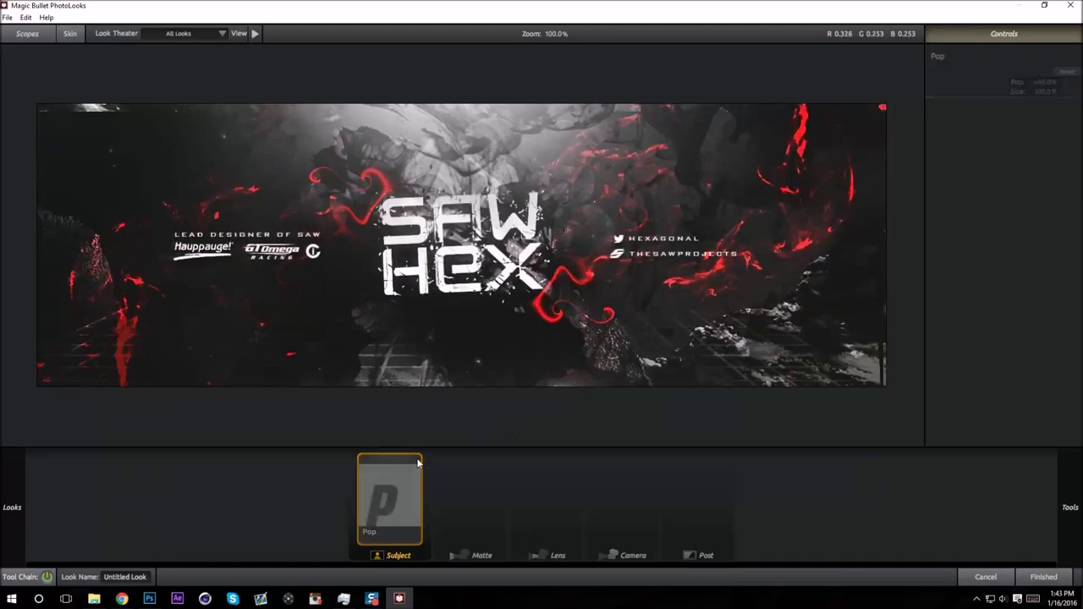
pyautogui.click(417, 462)
pyautogui.click(416, 462)
pyautogui.click(416, 462)
pyautogui.click(416, 462)
pyautogui.click(416, 462)
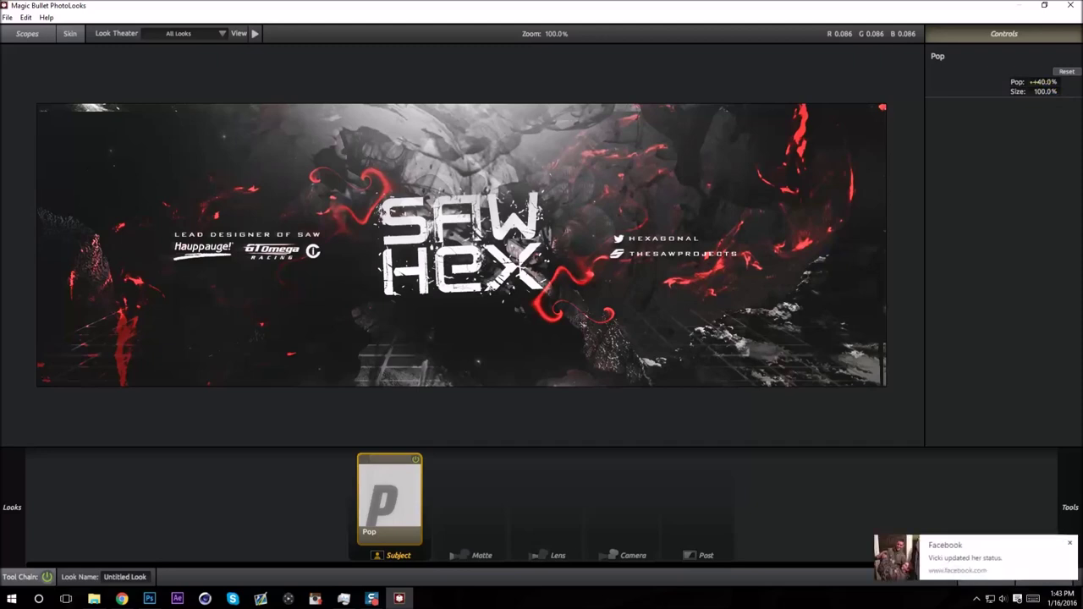
pyautogui.moveTo(1041, 82)
pyautogui.mouseDown()
pyautogui.moveTo(1059, 83)
pyautogui.moveTo(1034, 94)
pyautogui.mouseUp()
pyautogui.click(1067, 73)
# - Add a Diffusion effect to the Matte stage and set its size to 43.43%
pyautogui.moveTo(1080, 479)
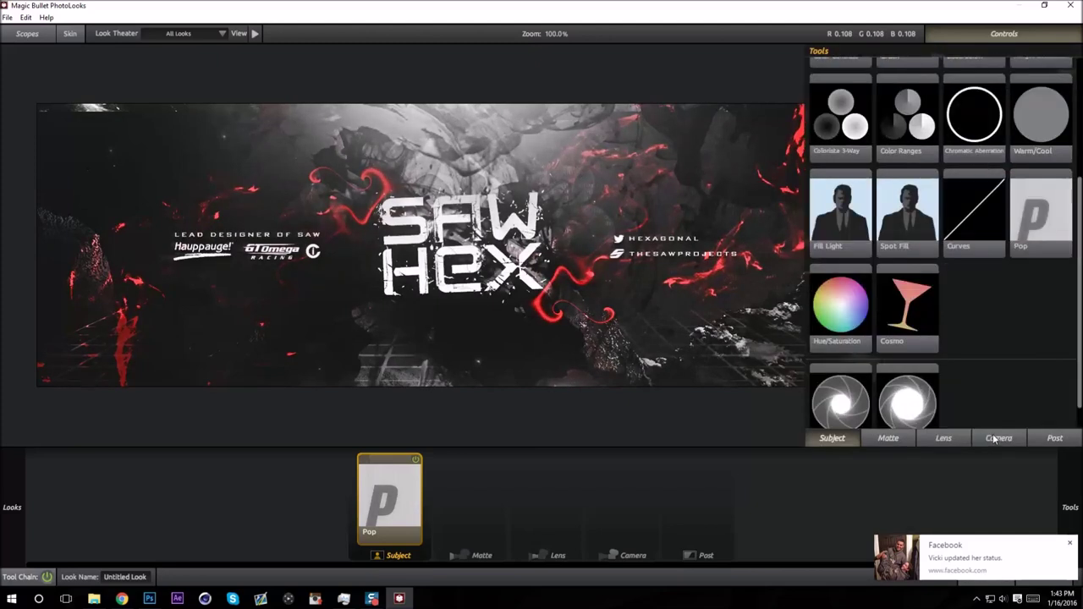
pyautogui.click(1070, 545)
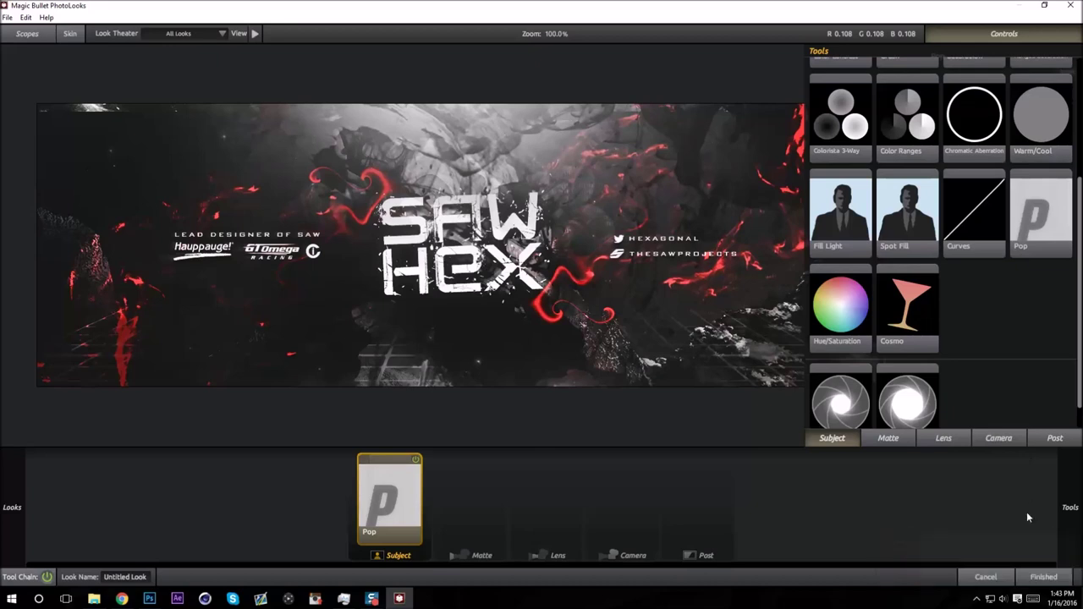
pyautogui.click(913, 437)
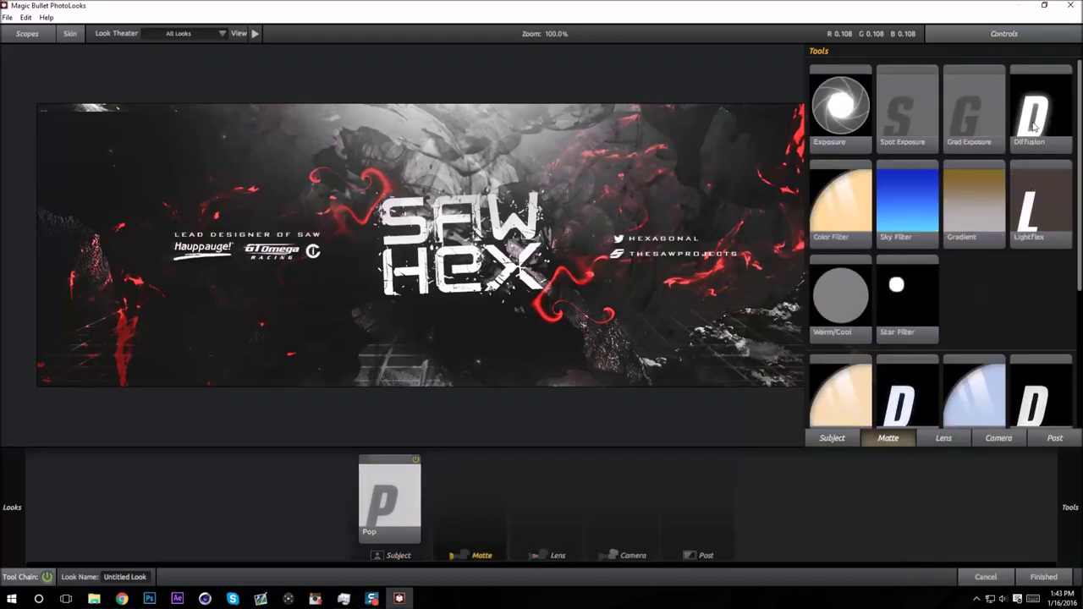
pyautogui.doubleClick(1032, 125)
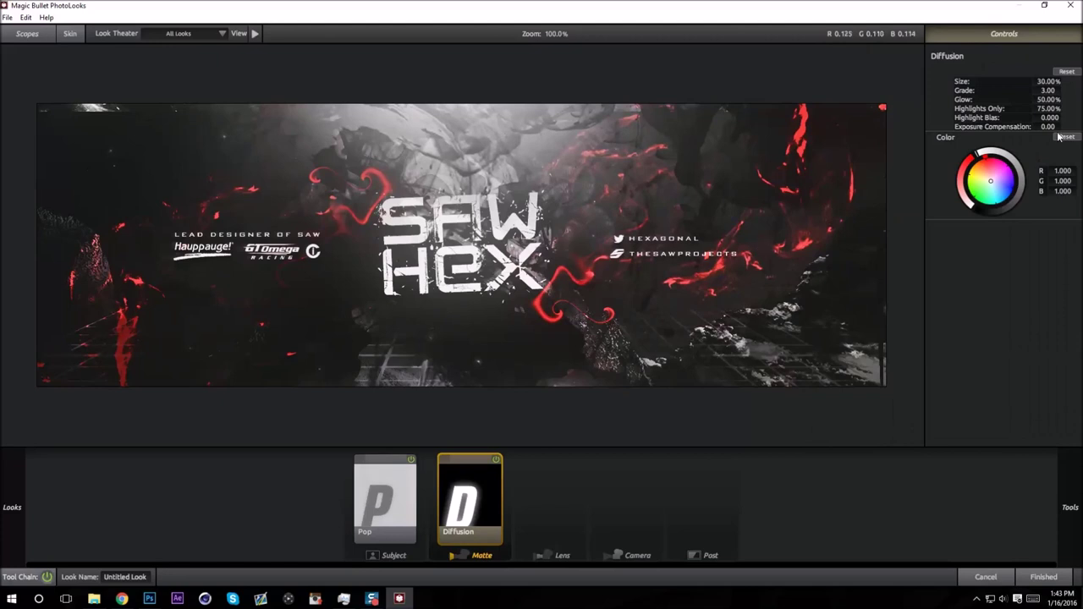
pyautogui.moveTo(1048, 81)
pyautogui.mouseDown()
pyautogui.moveTo(1078, 81)
pyautogui.moveTo(1046, 81)
pyautogui.moveTo(1060, 79)
pyautogui.mouseUp()
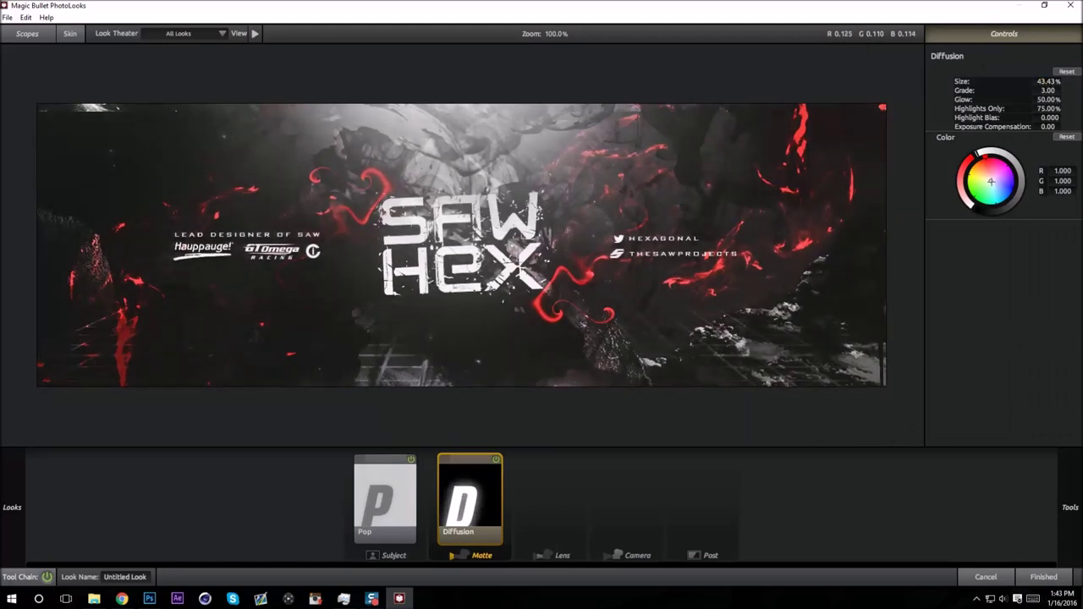
# - Tint the Diffusion effect pale blue (R 0.855, G 0.894, B 0.999) and set its grade to 2.5
pyautogui.click(1002, 189)
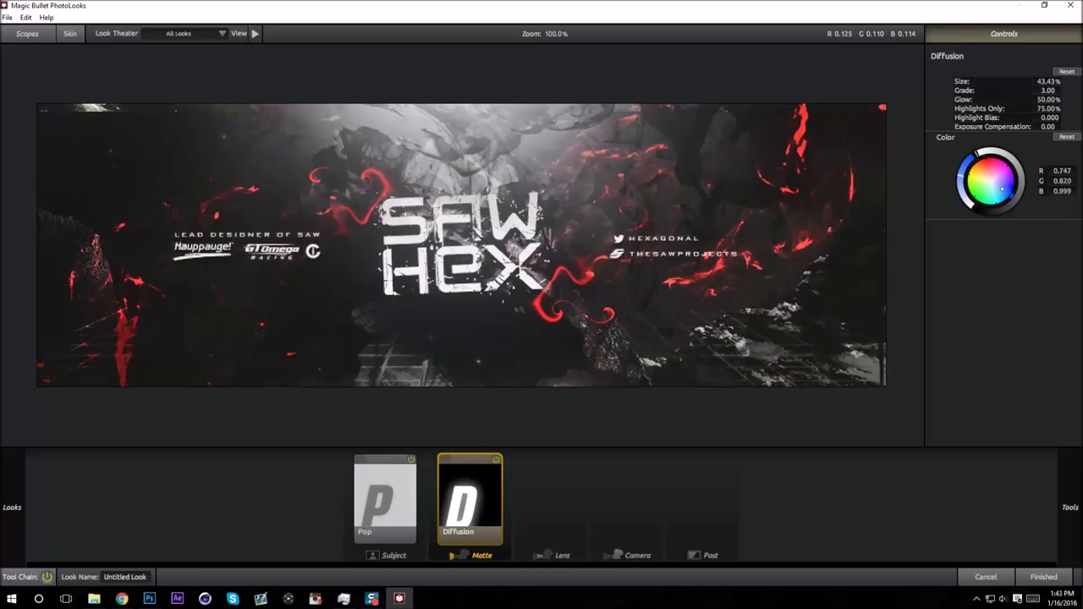
pyautogui.moveTo(1002, 188); pyautogui.dragTo(999, 184)
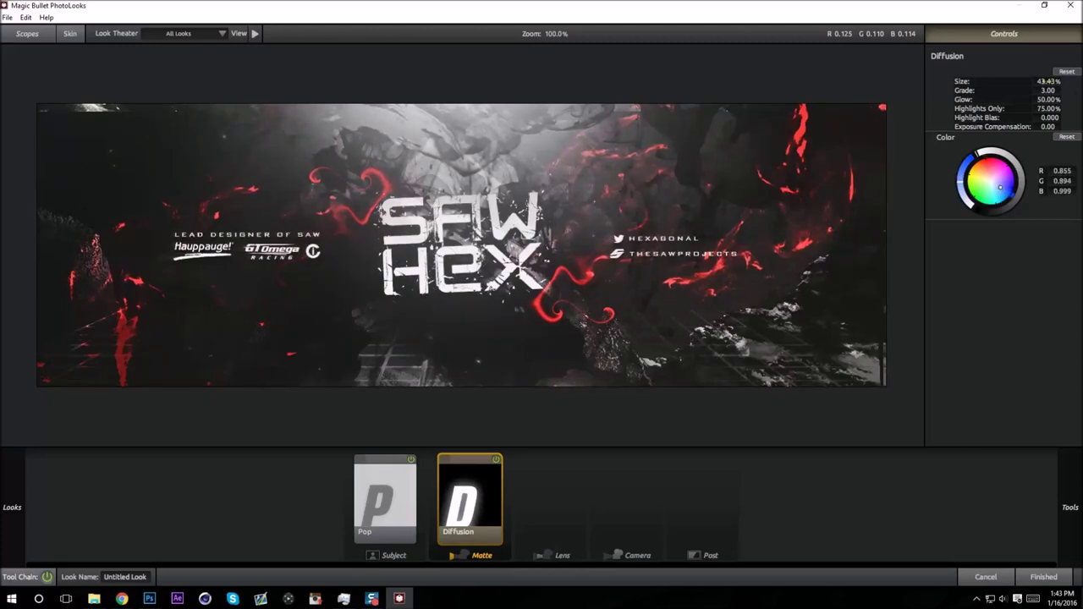
pyautogui.moveTo(1049, 82)
pyautogui.mouseDown()
pyautogui.moveTo(1070, 81)
pyautogui.moveTo(1046, 81)
pyautogui.mouseUp()
pyautogui.click(1055, 91)
pyautogui.write('2.5')
pyautogui.press('Return')
pyautogui.press('Return')
# - Try a Lightflex effect in the Matte stage with a neutral white color and a boost of -7.80, and delete it
pyautogui.moveTo(1071, 508)
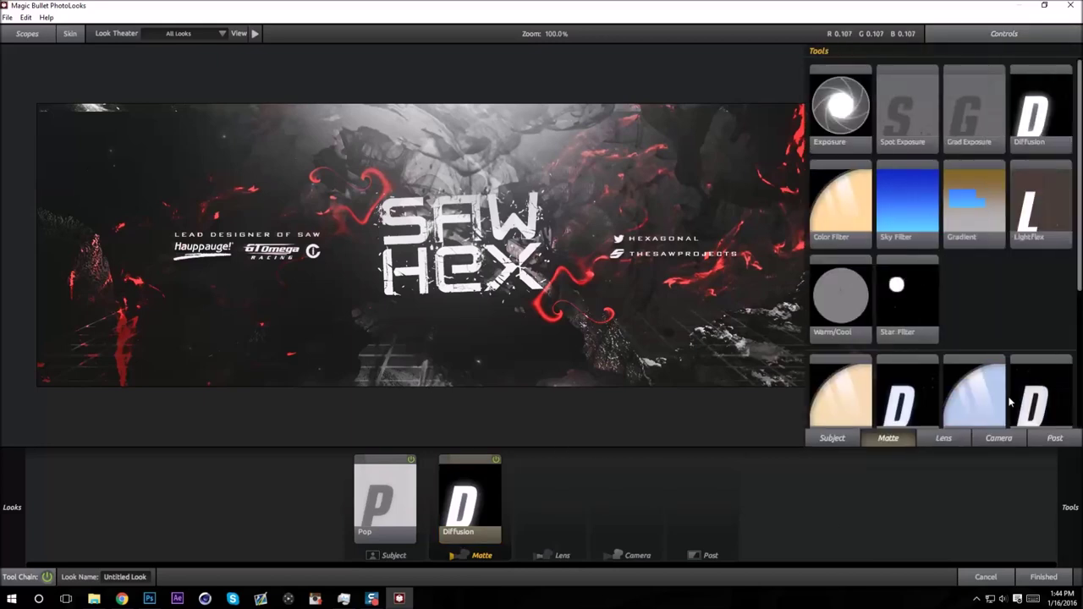
pyautogui.moveTo(1034, 229); pyautogui.dragTo(817, 159)
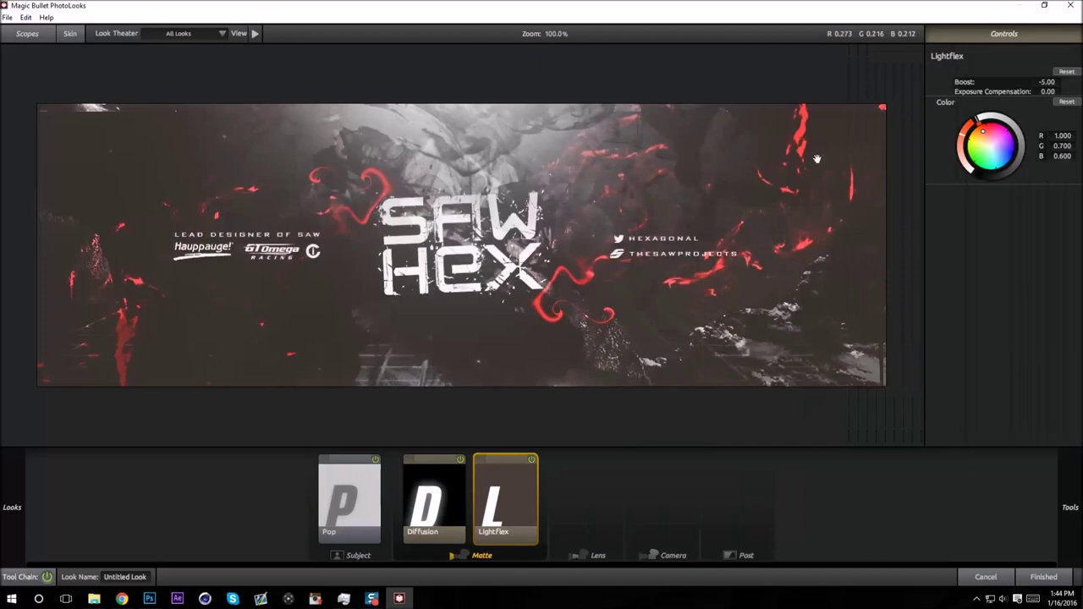
pyautogui.click(992, 147)
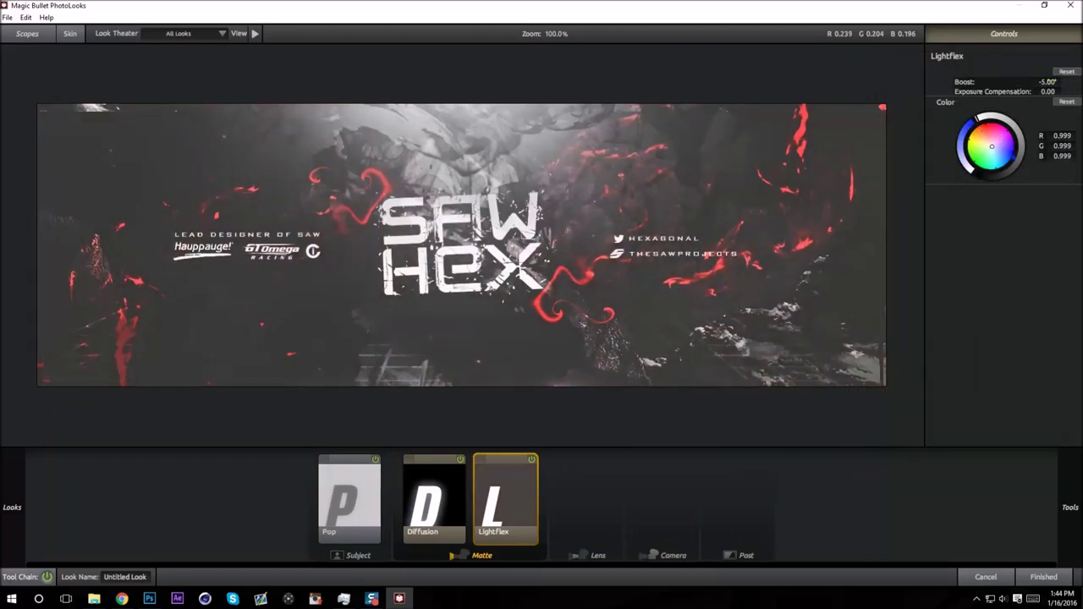
pyautogui.moveTo(1051, 81); pyautogui.dragTo(1016, 81)
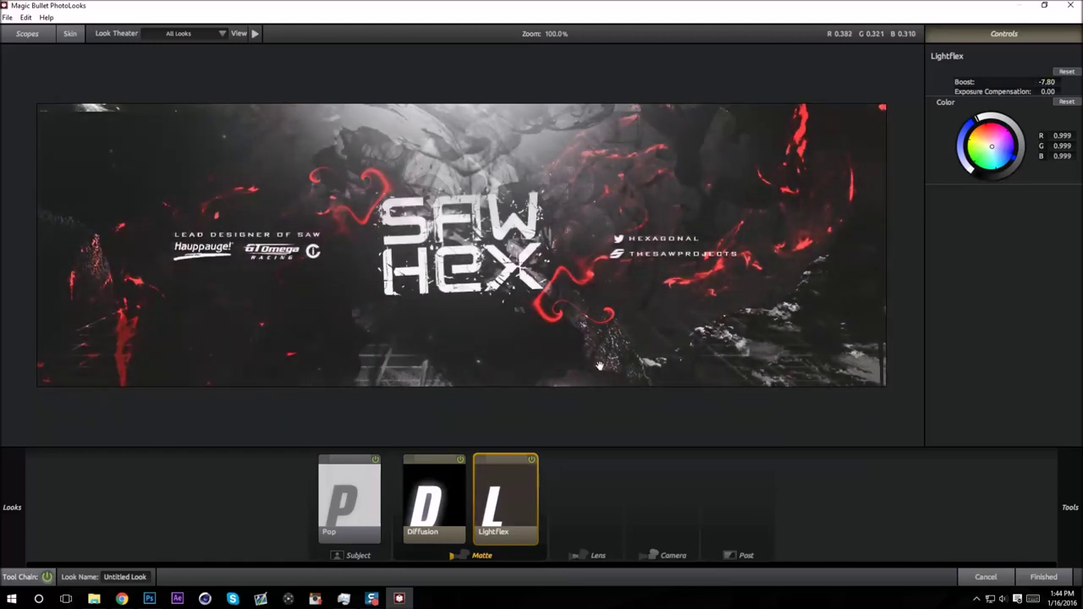
pyautogui.click(533, 460)
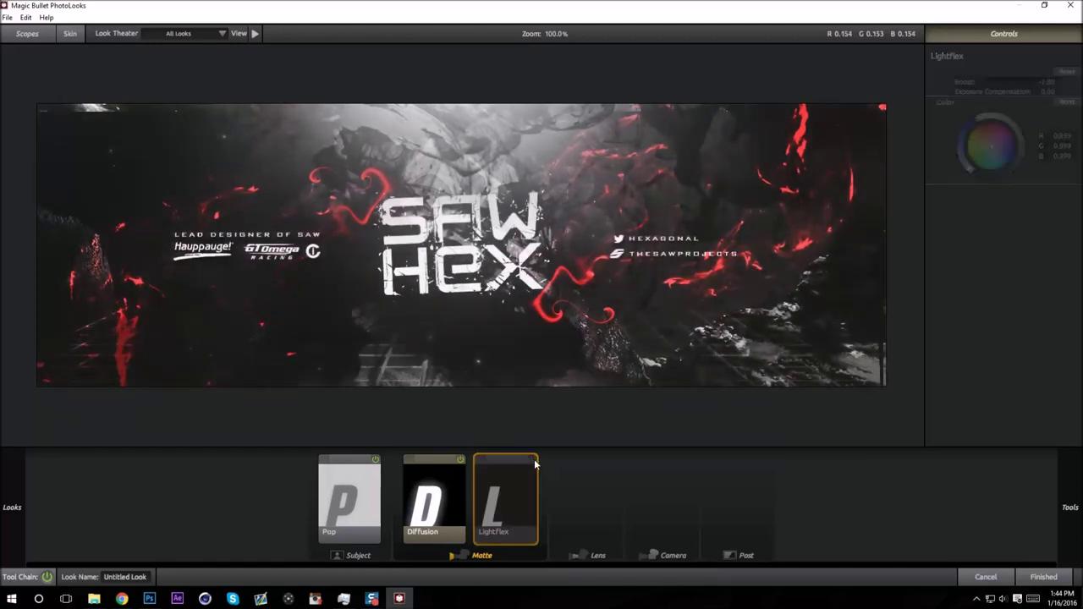
pyautogui.click(533, 459)
pyautogui.press('Delete')
# - Add a Curves effect to the Subject stage and bend its RGB curve into a gentle S, comparing the effect off and on
pyautogui.moveTo(1077, 465)
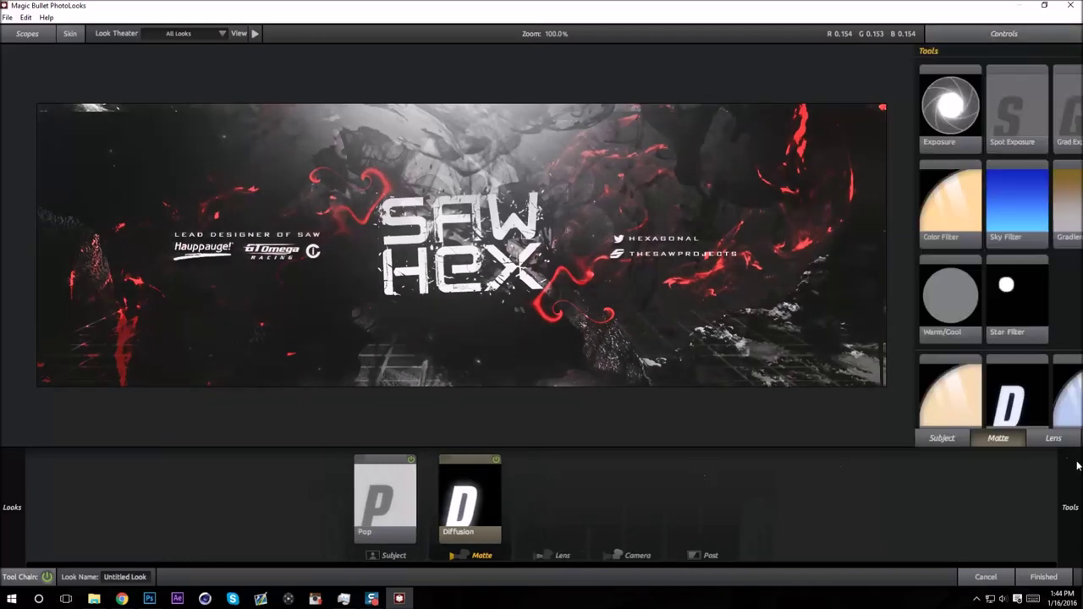
pyautogui.click(849, 440)
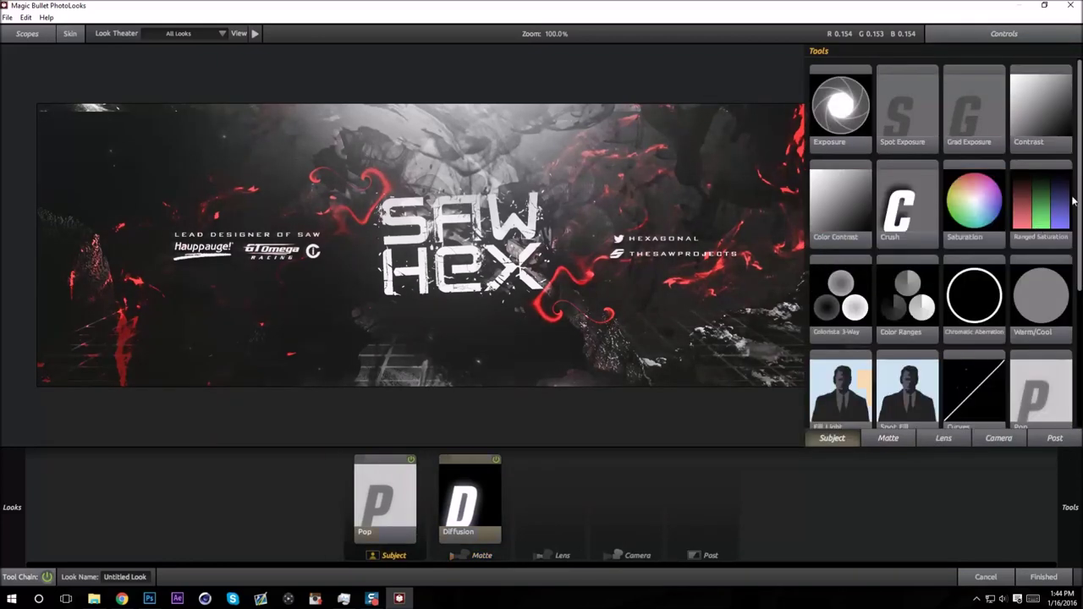
pyautogui.scroll(-1, 1077, 212)
pyautogui.scroll(-1, 1077, 215)
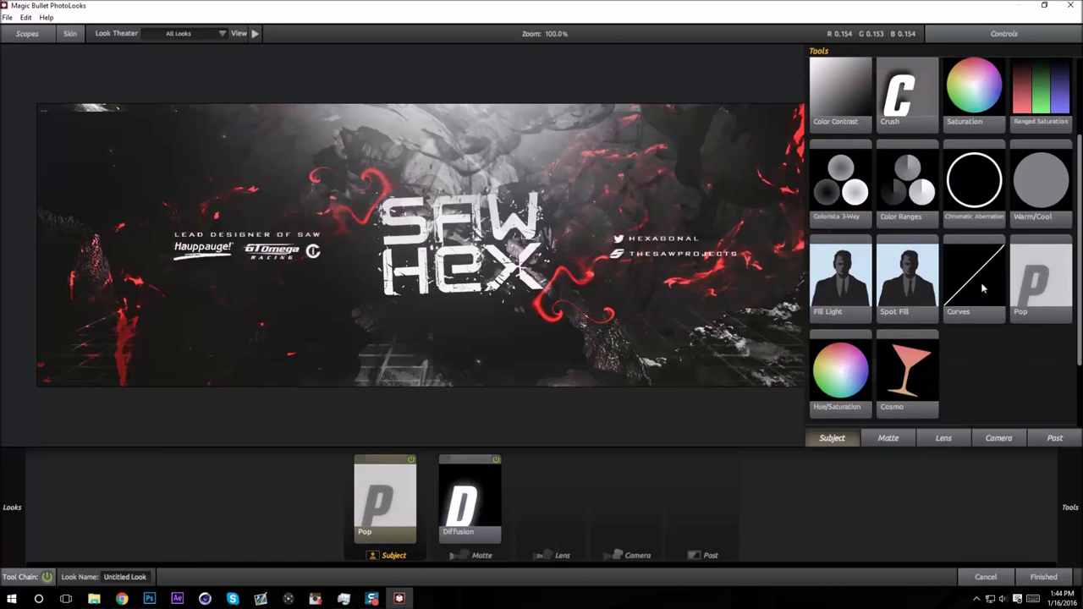
pyautogui.moveTo(962, 286); pyautogui.dragTo(423, 495)
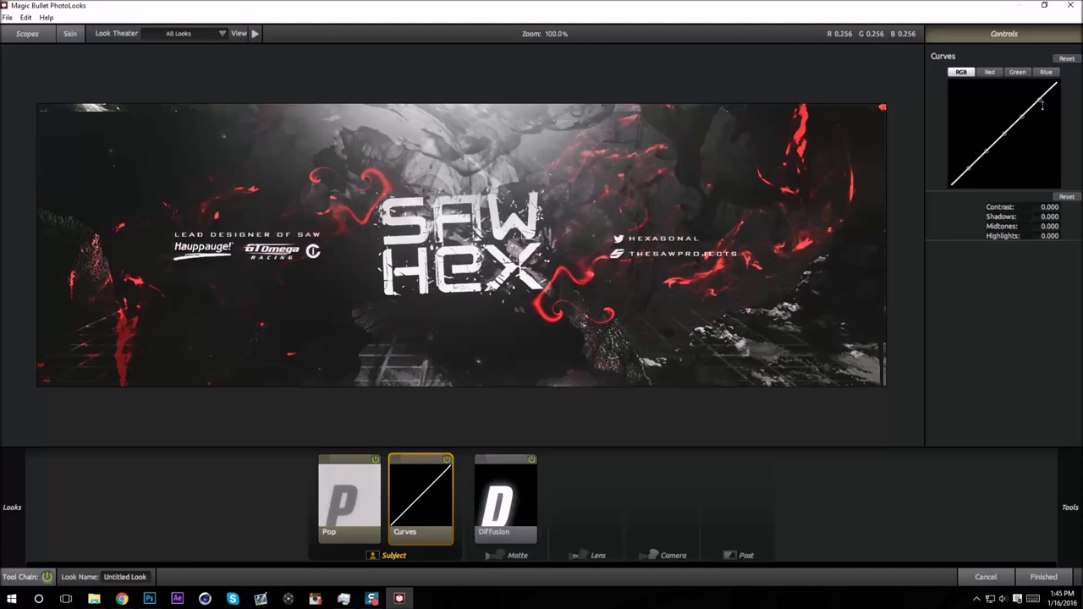
pyautogui.moveTo(1040, 100)
pyautogui.mouseDown()
pyautogui.moveTo(1040, 90)
pyautogui.moveTo(1023, 107)
pyautogui.mouseUp()
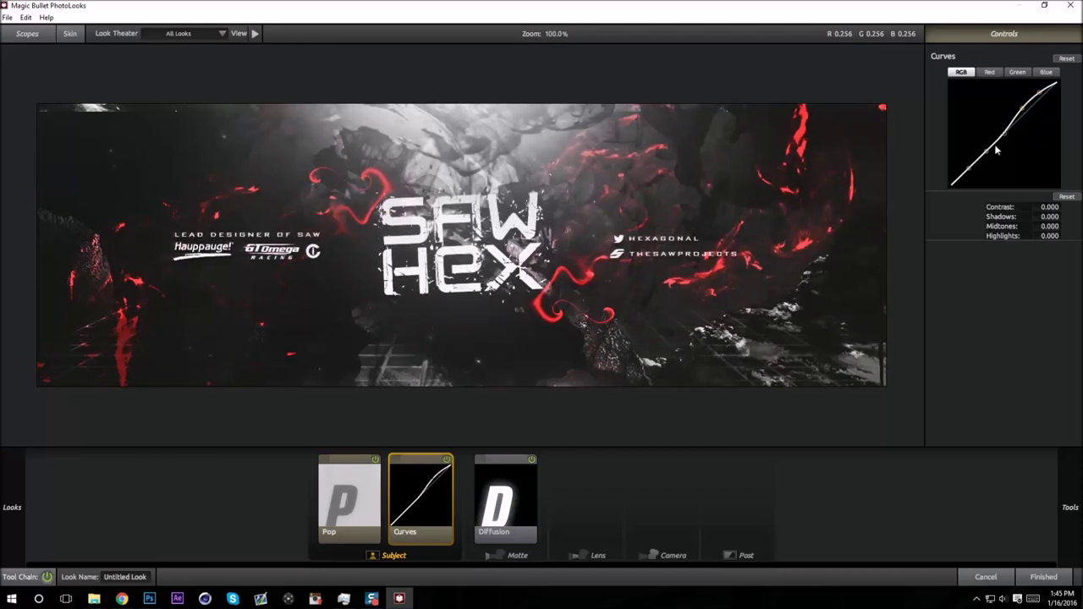
pyautogui.moveTo(987, 151); pyautogui.dragTo(969, 172)
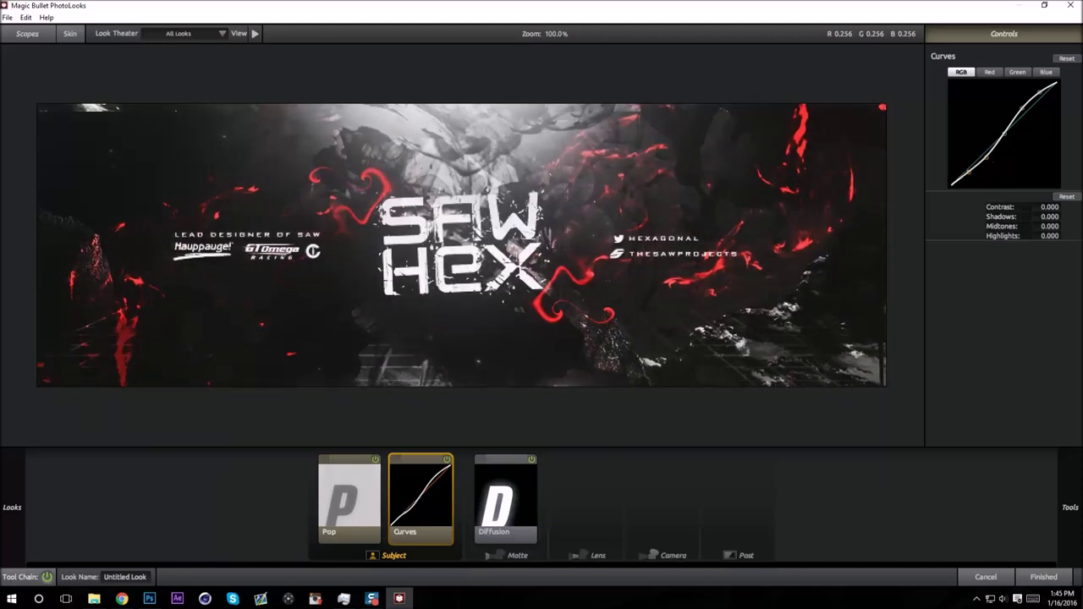
pyautogui.click(448, 460)
pyautogui.click(448, 460)
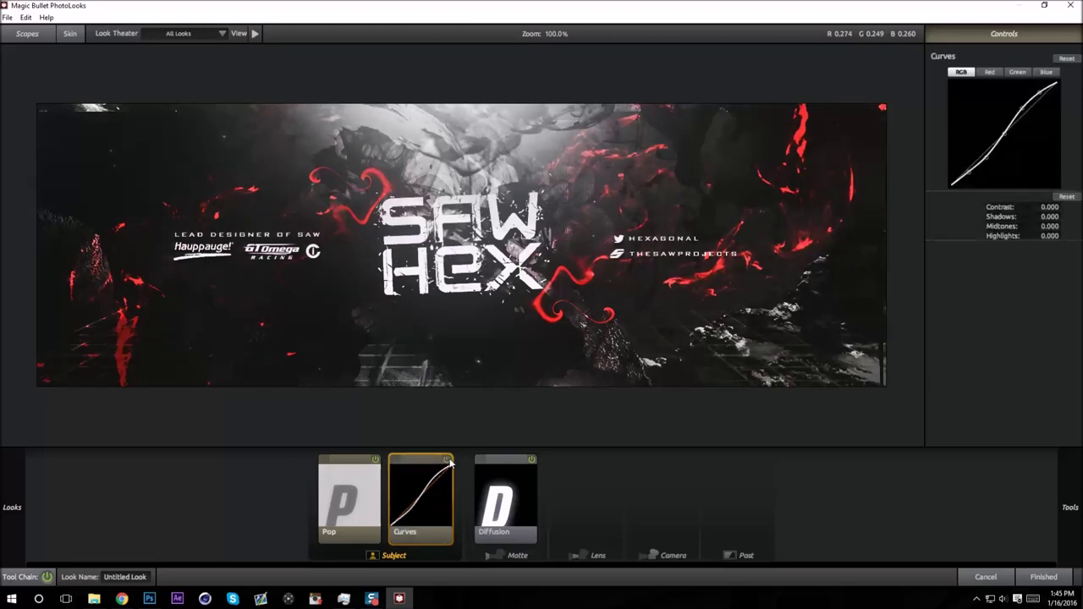
pyautogui.click(448, 460)
pyautogui.click(448, 461)
# - Add a Chromatic Aberration effect to the Subject stage with Green/Magenta at +0.560 and Blue/Yellow at +1.040
pyautogui.moveTo(1079, 499)
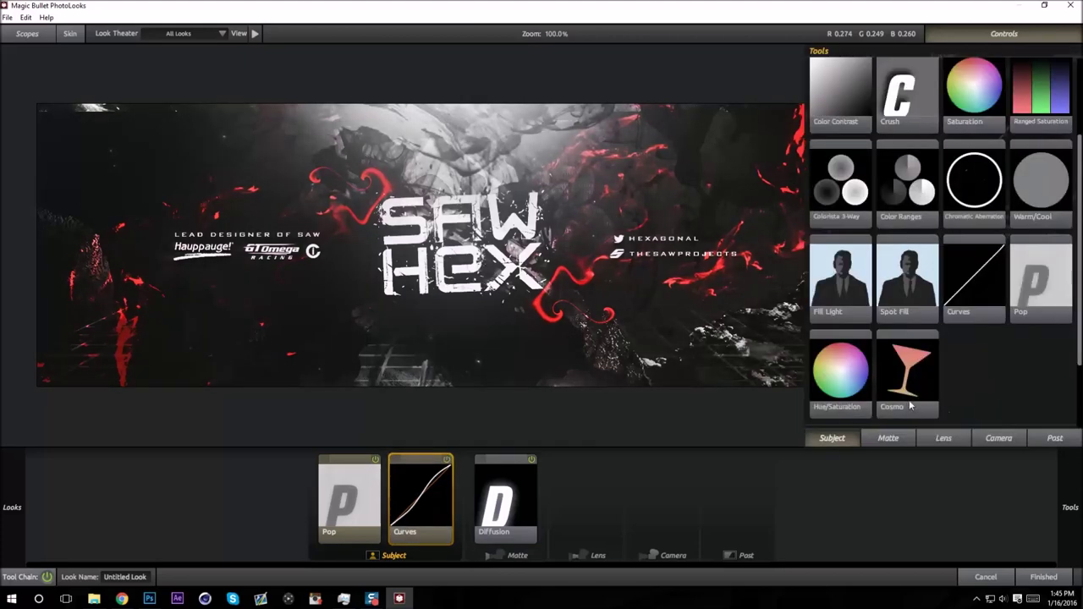
pyautogui.click(1027, 455)
pyautogui.moveTo(1066, 453)
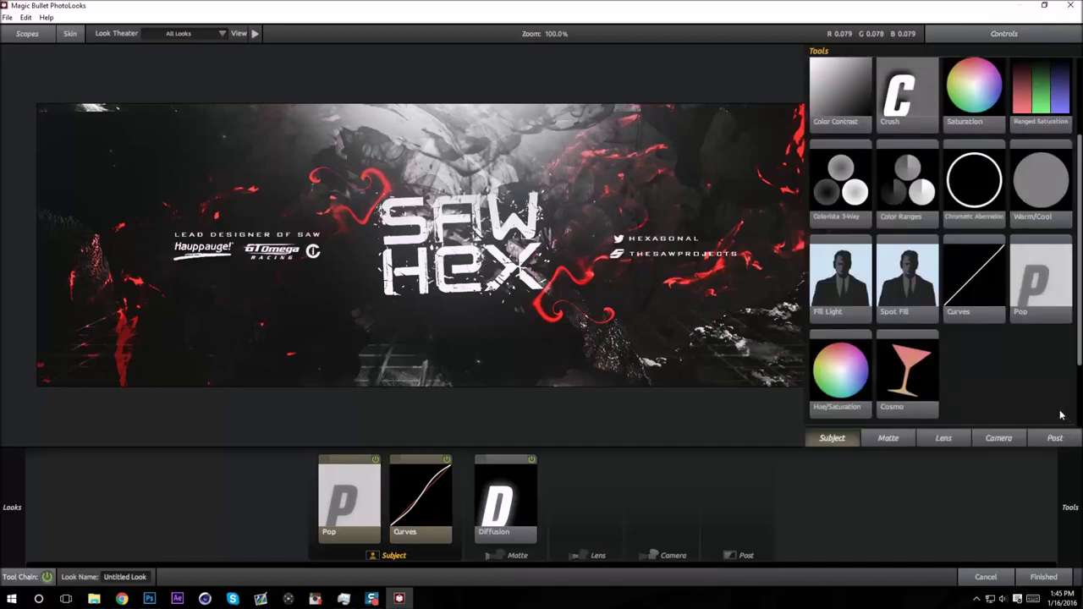
pyautogui.doubleClick(972, 186)
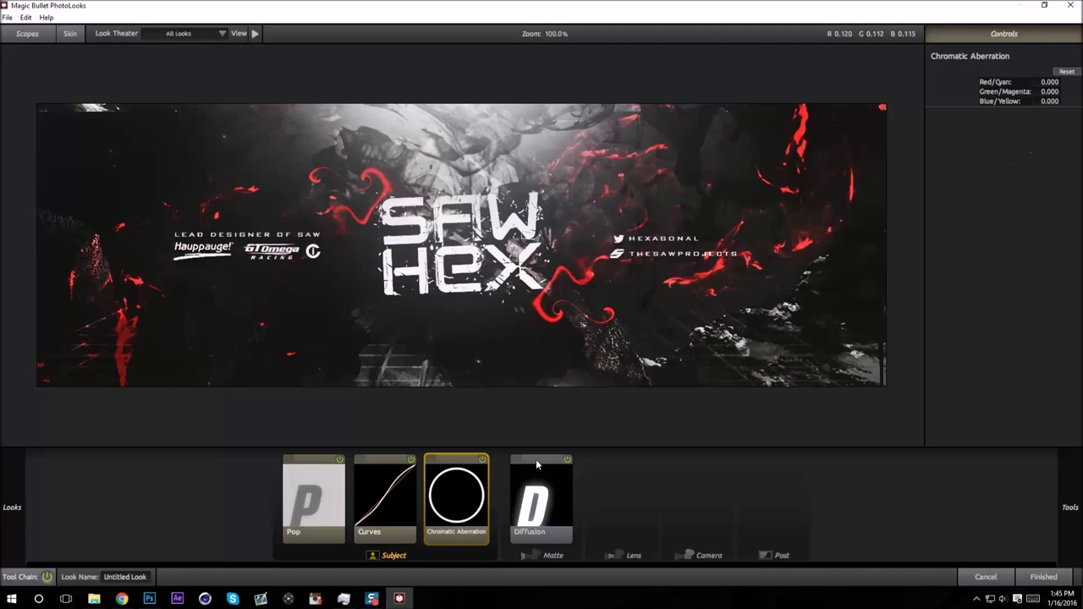
pyautogui.moveTo(1050, 82)
pyautogui.mouseDown()
pyautogui.moveTo(1073, 82)
pyautogui.moveTo(1046, 82)
pyautogui.moveTo(1065, 91)
pyautogui.mouseUp()
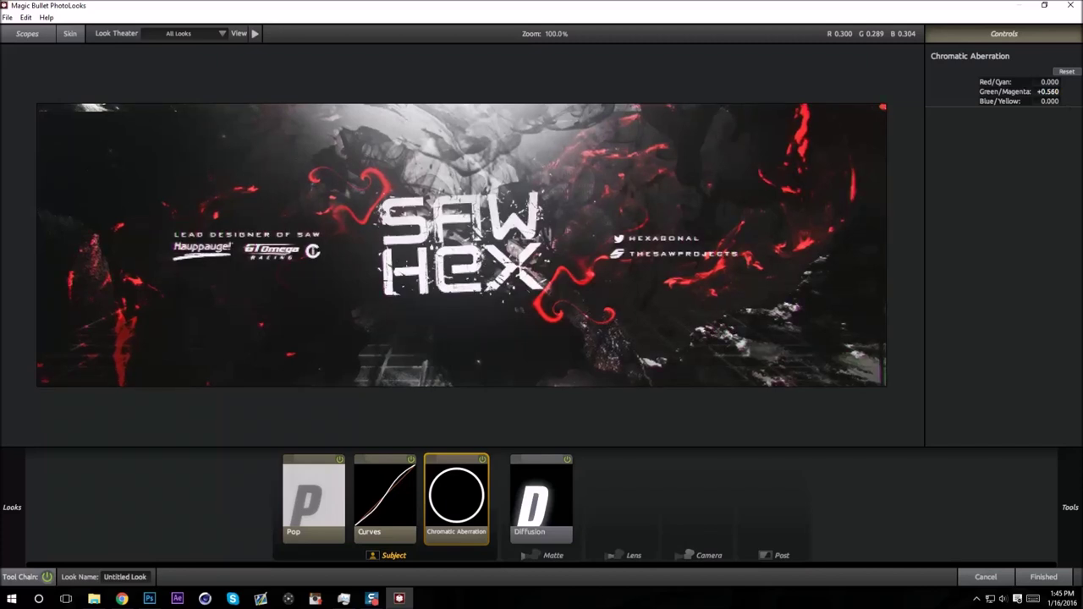
pyautogui.moveTo(1051, 101); pyautogui.dragTo(1072, 101)
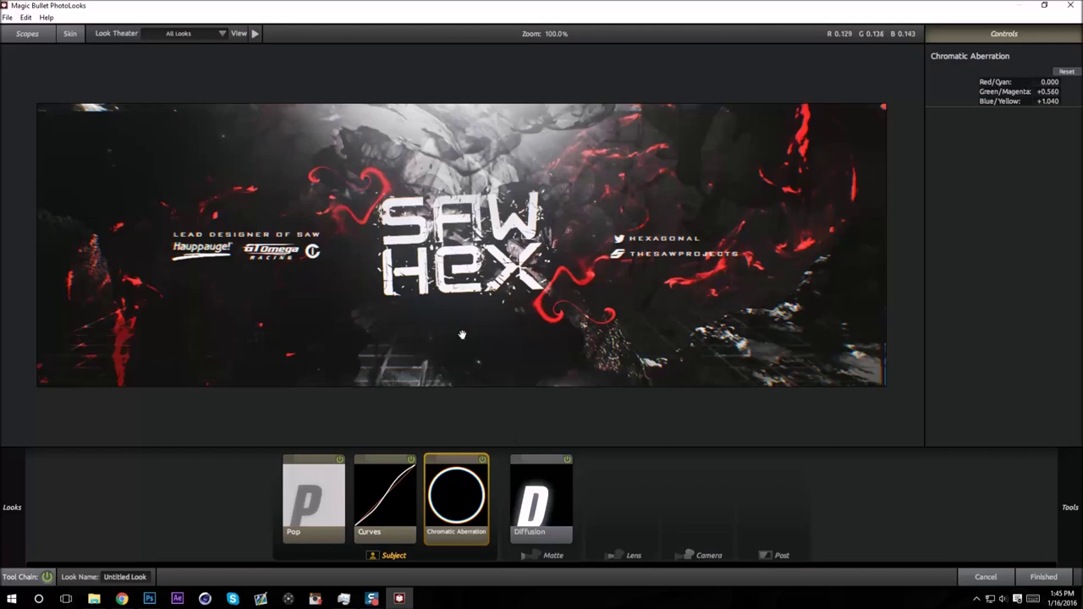
# - Compare the image without and with the Chromatic Aberration effect, and add a Spot Exposure effect to the Subject stage
pyautogui.click(483, 462)
pyautogui.click(484, 462)
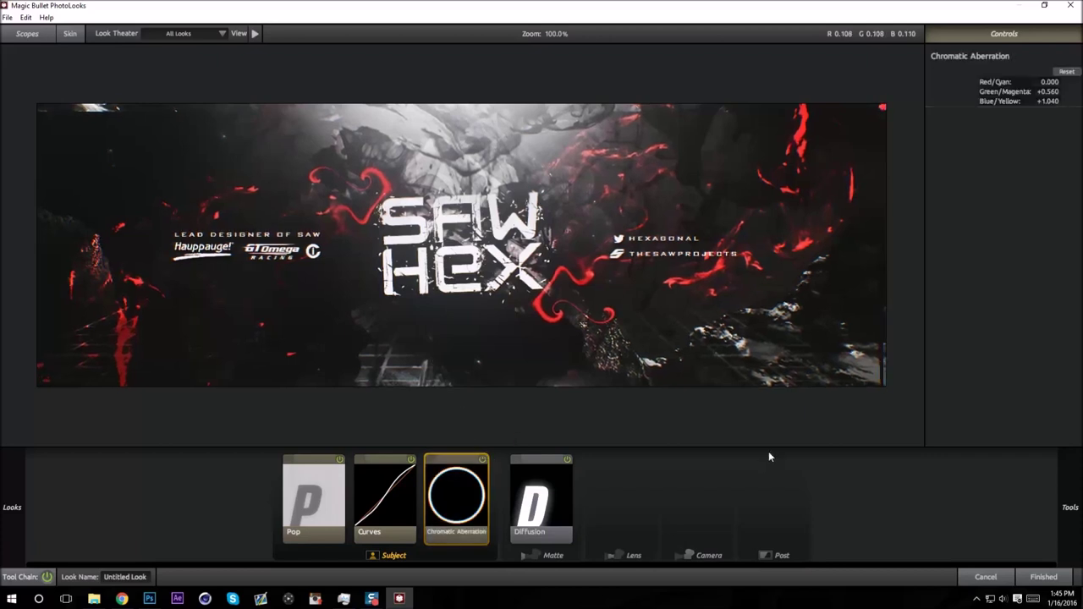
pyautogui.moveTo(1071, 508)
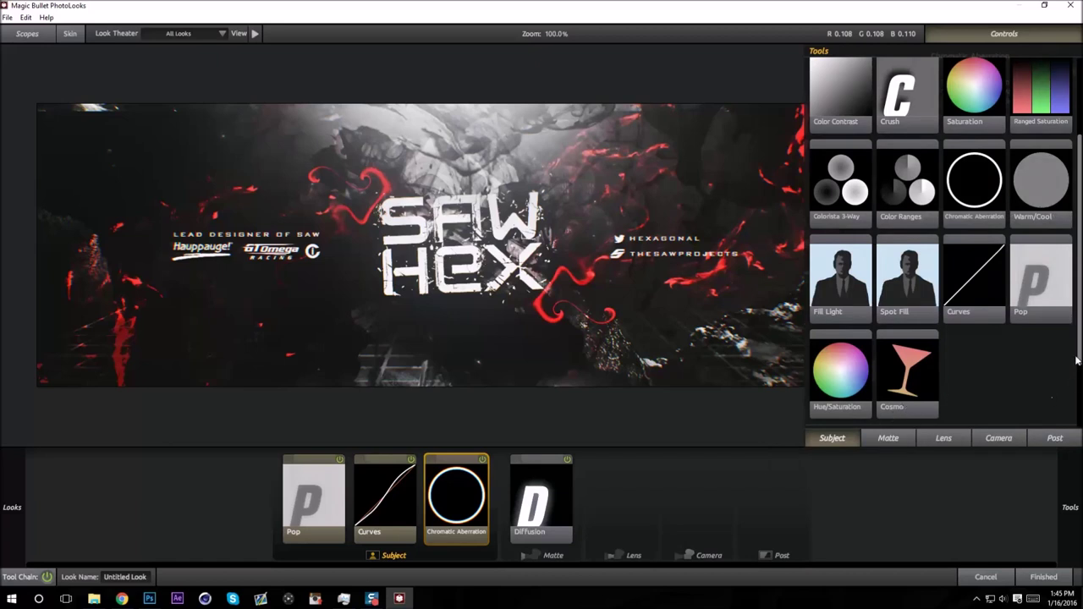
pyautogui.scroll(3, 941, 182)
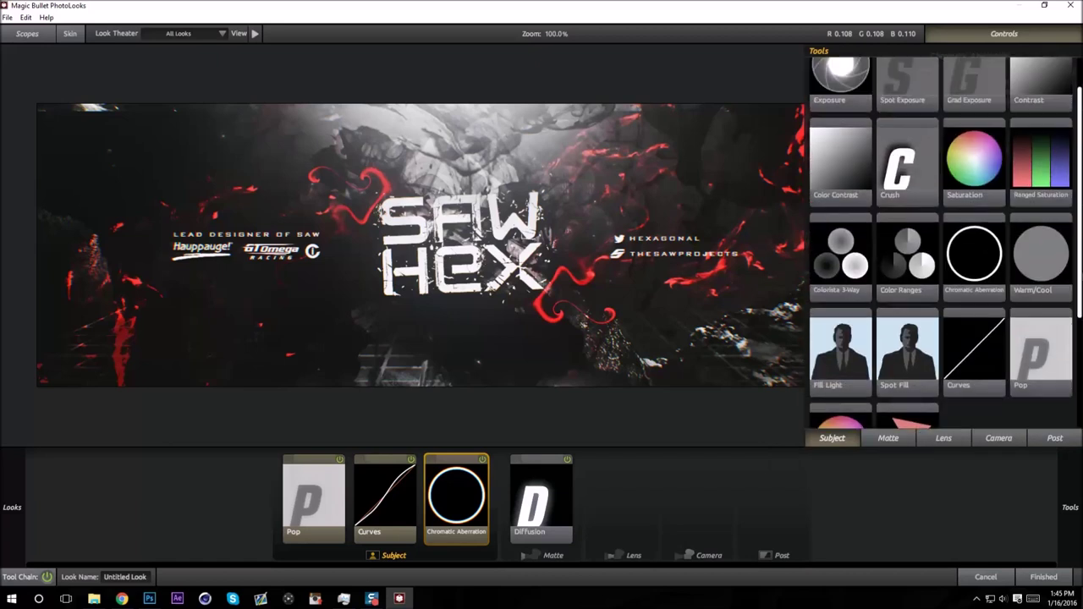
pyautogui.doubleClick(914, 127)
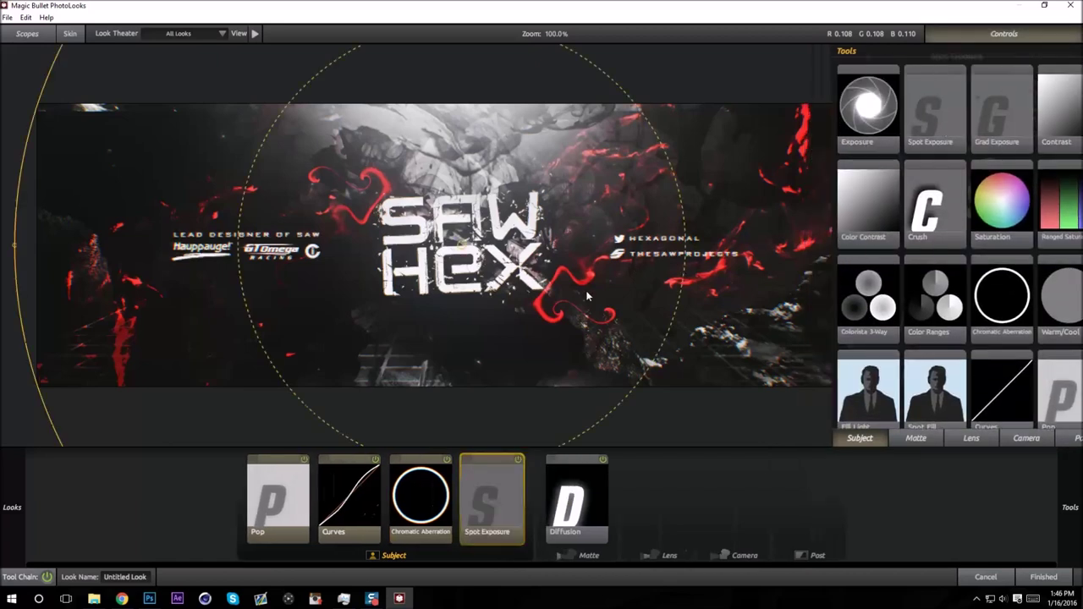
# - Center the Spot Exposure area on the banner's upper edge at about X -0.8%, Y -49.6%, and shrink its radius to about 0.679
pyautogui.moveTo(590, 297); pyautogui.dragTo(591, 167)
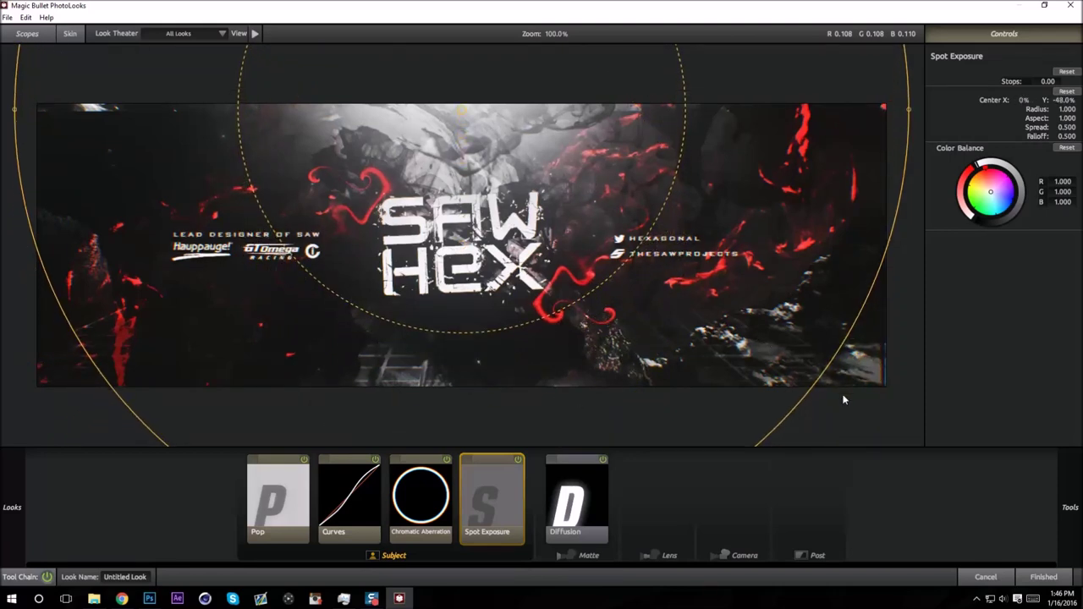
pyautogui.moveTo(821, 374); pyautogui.dragTo(719, 273)
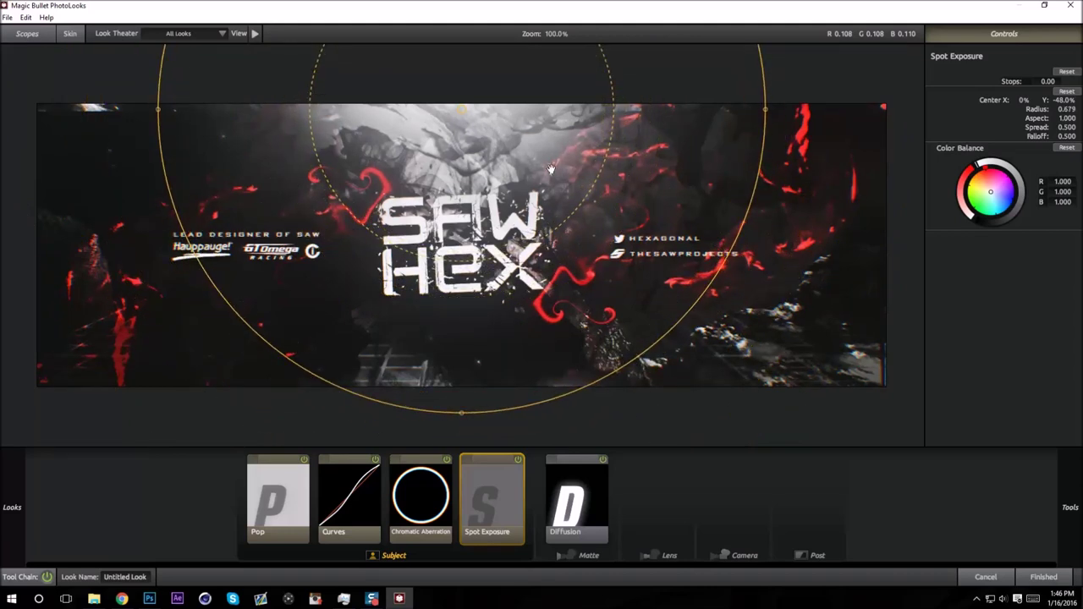
pyautogui.moveTo(551, 168); pyautogui.dragTo(544, 165)
# - Set the Spot Exposure to +0.50 stops and its spread to 1.000, comparing the effect off and on
pyautogui.click(1049, 82)
pyautogui.write('.5')
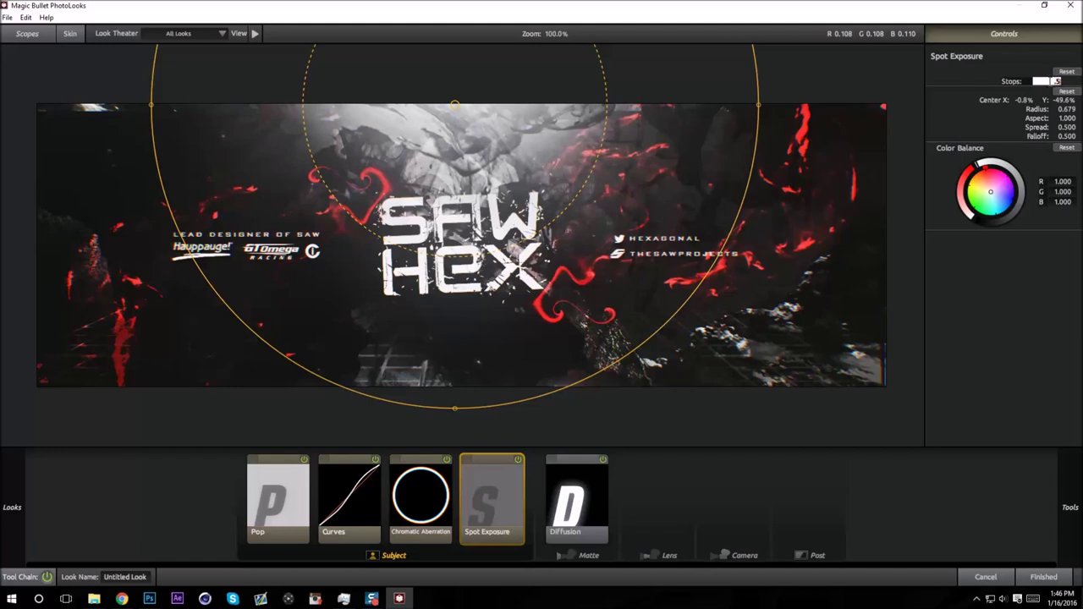
pyautogui.press('Return')
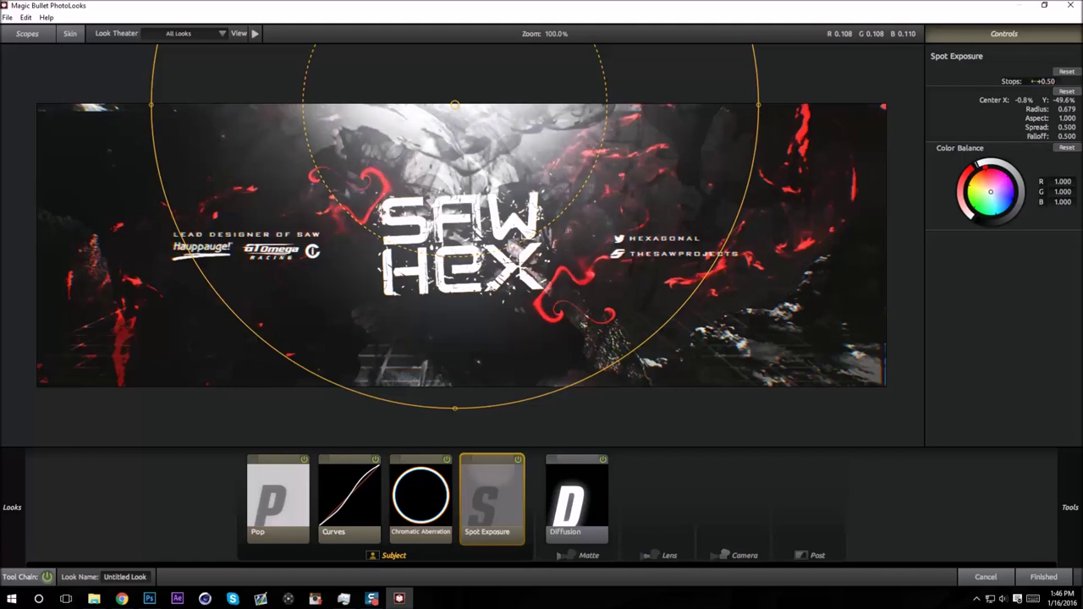
pyautogui.click(517, 459)
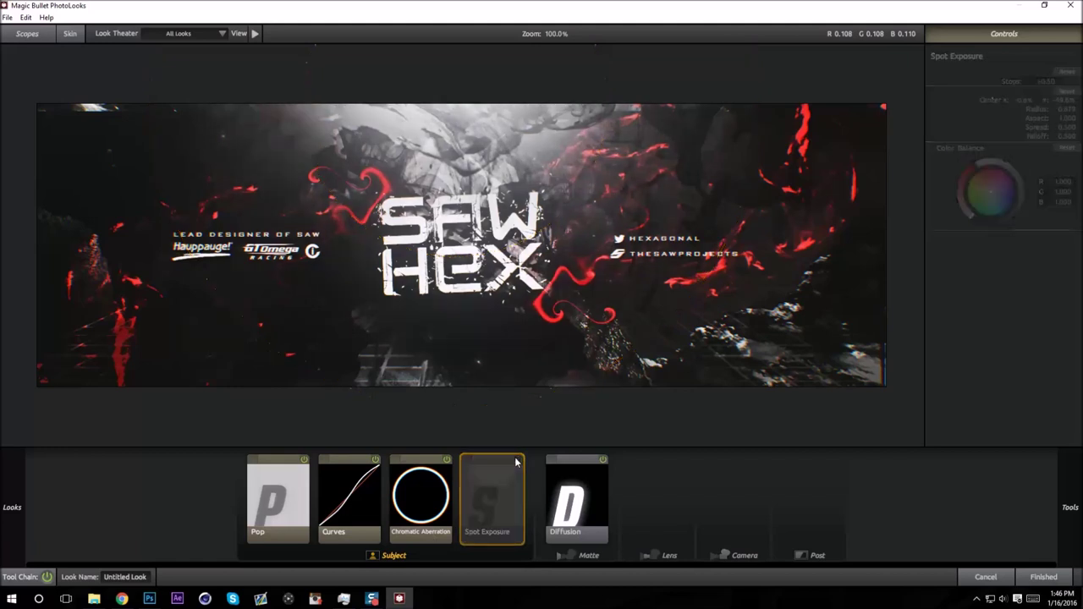
pyautogui.click(518, 461)
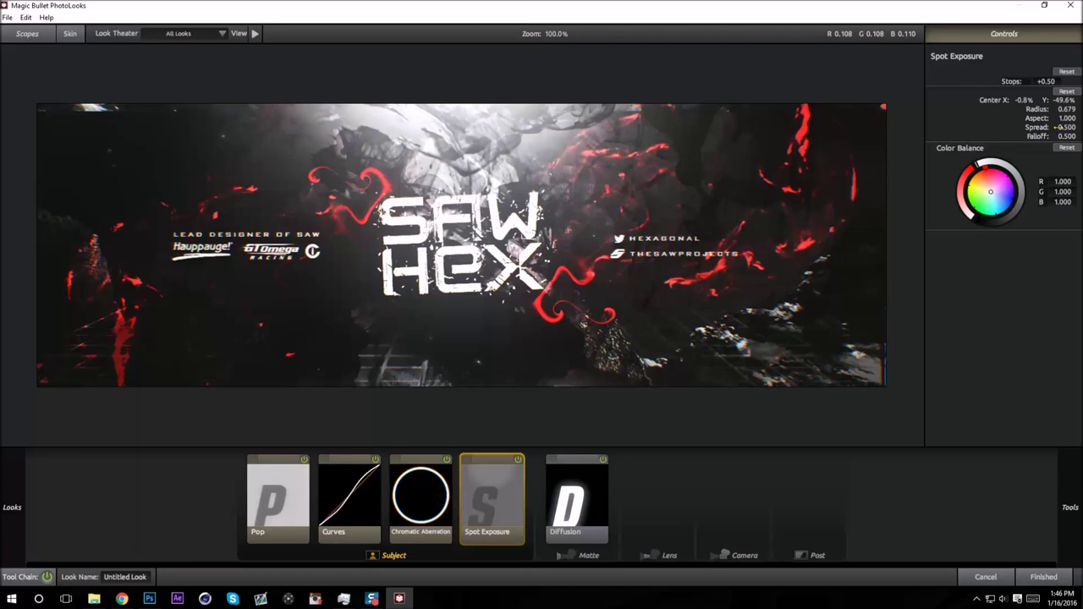
pyautogui.moveTo(1065, 127)
pyautogui.mouseDown()
pyautogui.moveTo(1049, 127)
pyautogui.moveTo(1073, 126)
pyautogui.mouseUp()
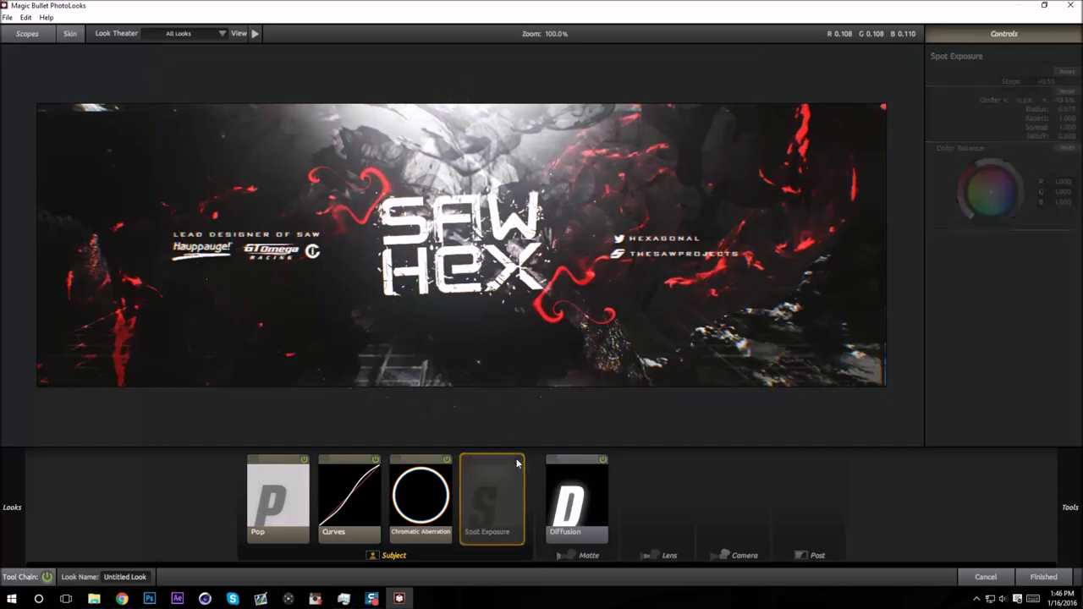
# - Try a Telecine Net effect in the Post stage with a size of 75%, and delete it
pyautogui.moveTo(1065, 475)
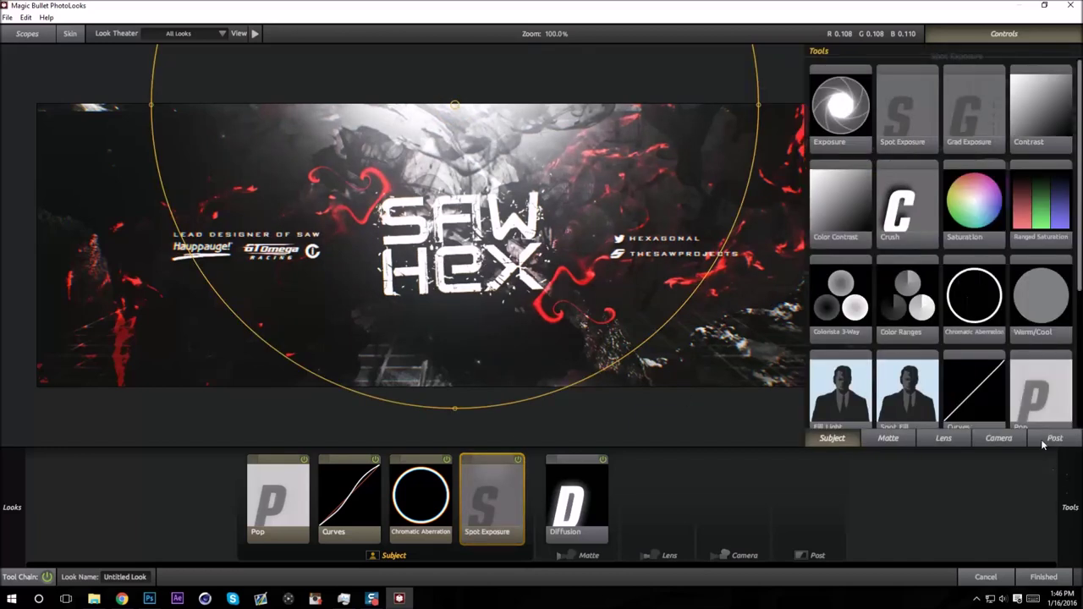
pyautogui.click(1048, 439)
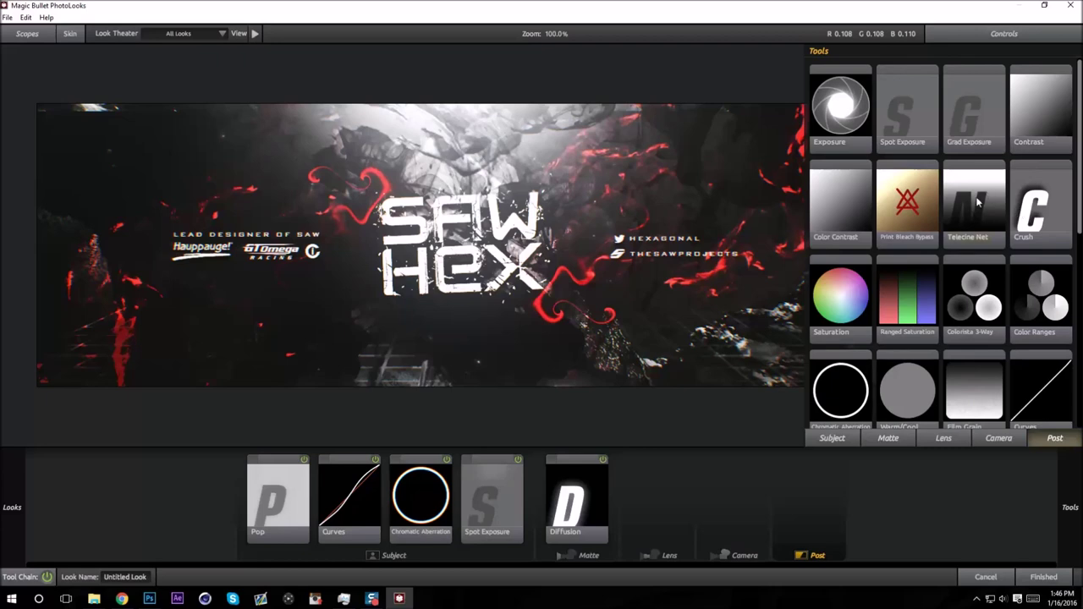
pyautogui.moveTo(978, 201); pyautogui.dragTo(754, 471)
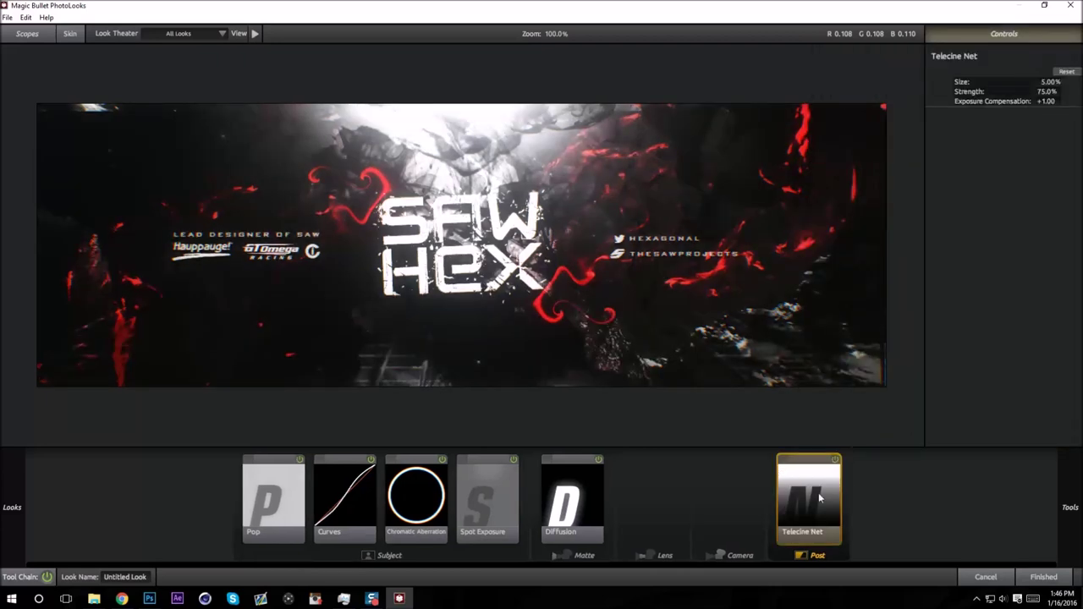
pyautogui.click(836, 460)
pyautogui.click(836, 460)
pyautogui.click(1052, 82)
pyautogui.write('75')
pyautogui.press('Return')
pyautogui.click(835, 461)
pyautogui.click(835, 460)
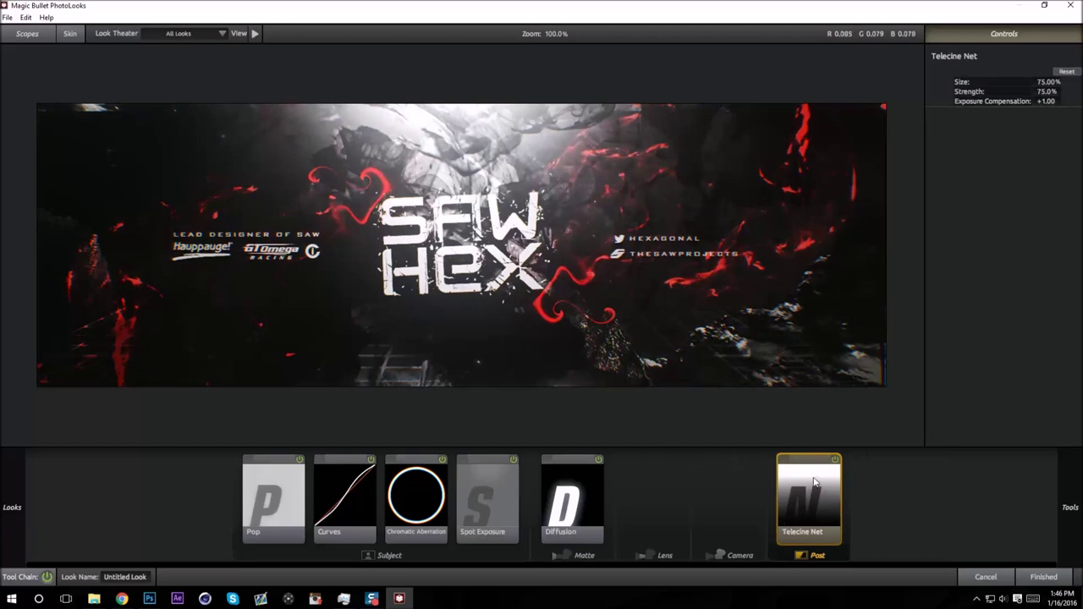
pyautogui.press('Delete')
# - Add a Shutter Streak effect to the Camera stage with size 31.89%, boost -3.40 and falloff +0.40, comparing it off and on
pyautogui.moveTo(1069, 500)
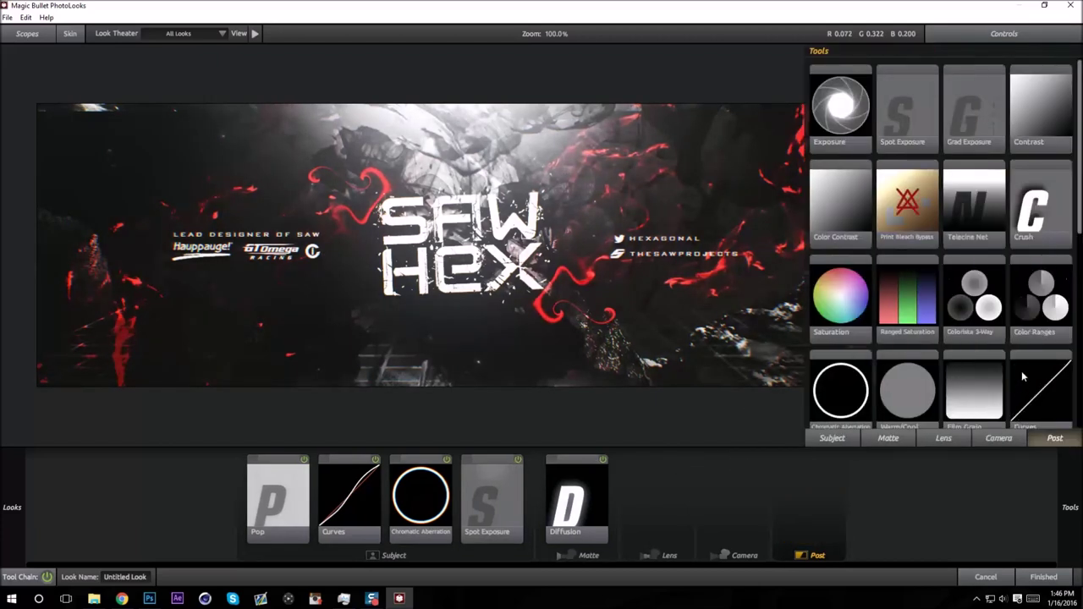
pyautogui.moveTo(1080, 192); pyautogui.dragTo(1071, 326)
pyautogui.click(999, 439)
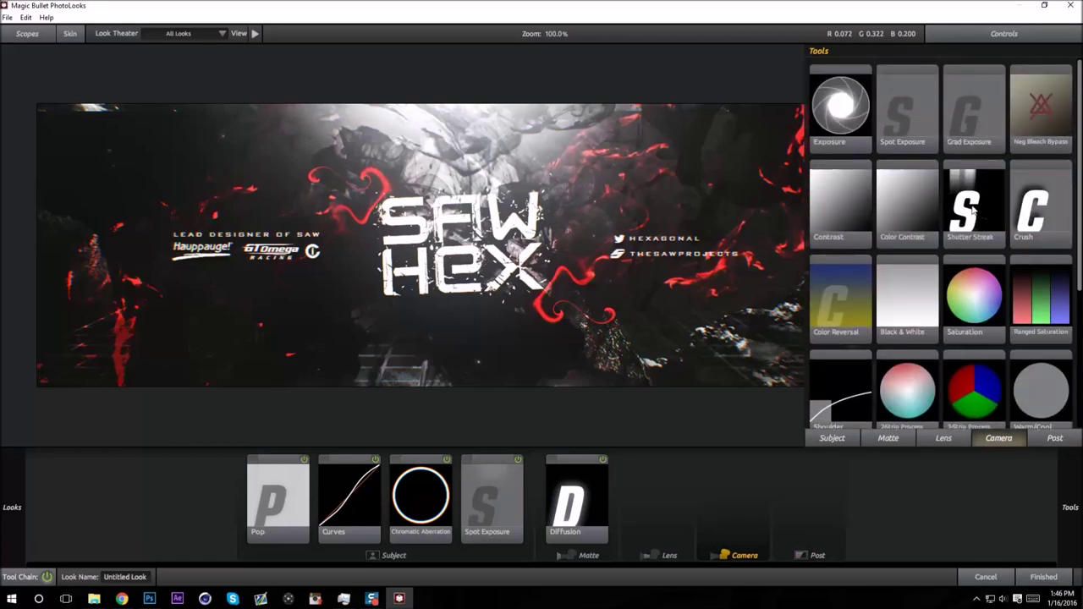
pyautogui.doubleClick(972, 210)
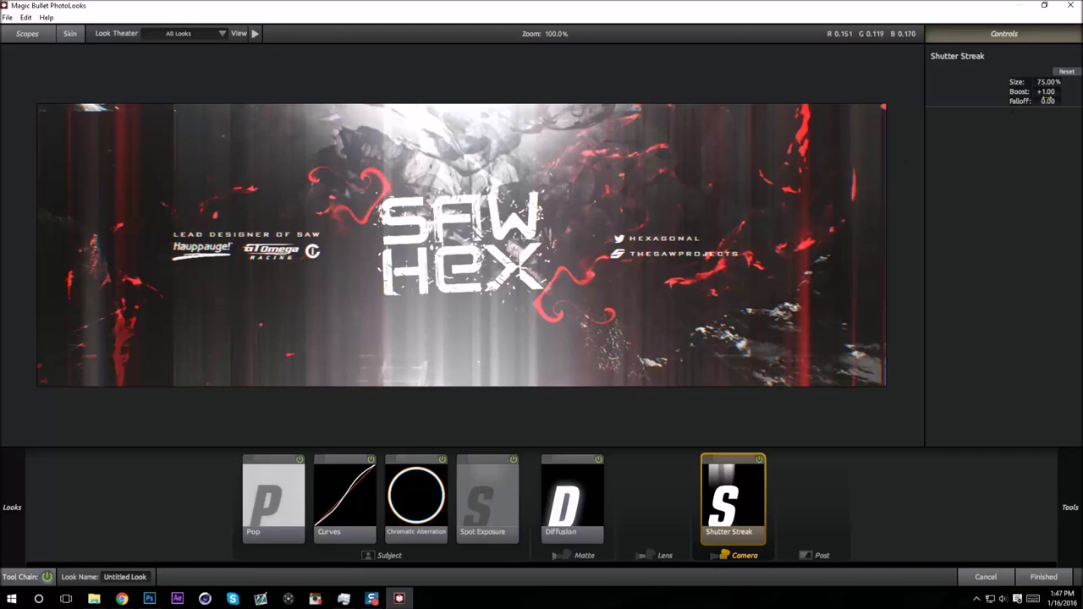
pyautogui.moveTo(1048, 82)
pyautogui.mouseDown()
pyautogui.moveTo(1037, 82)
pyautogui.moveTo(1073, 82)
pyautogui.moveTo(1030, 83)
pyautogui.moveTo(1053, 102)
pyautogui.mouseUp()
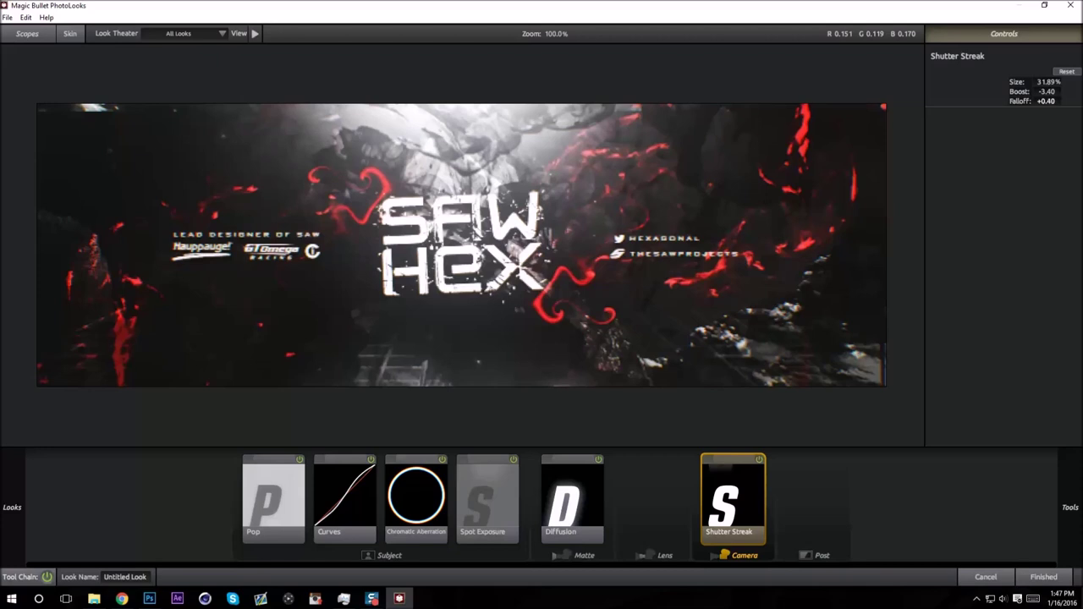
pyautogui.click(759, 459)
pyautogui.click(759, 460)
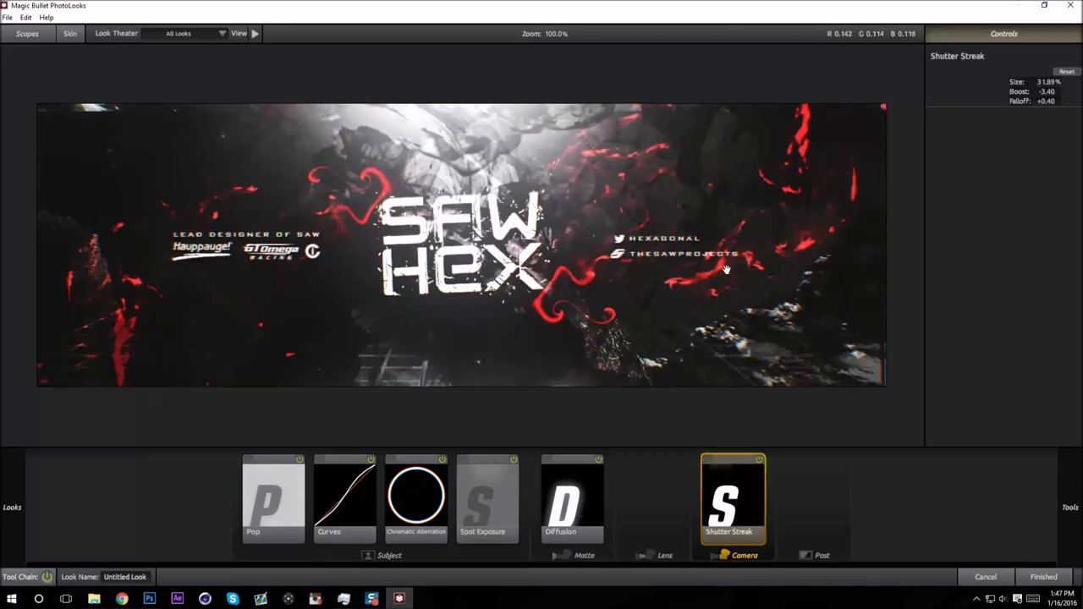
# - Add an Auto Shoulder effect to the Post stage
pyautogui.moveTo(1071, 508)
pyautogui.scroll(-3, 989, 383)
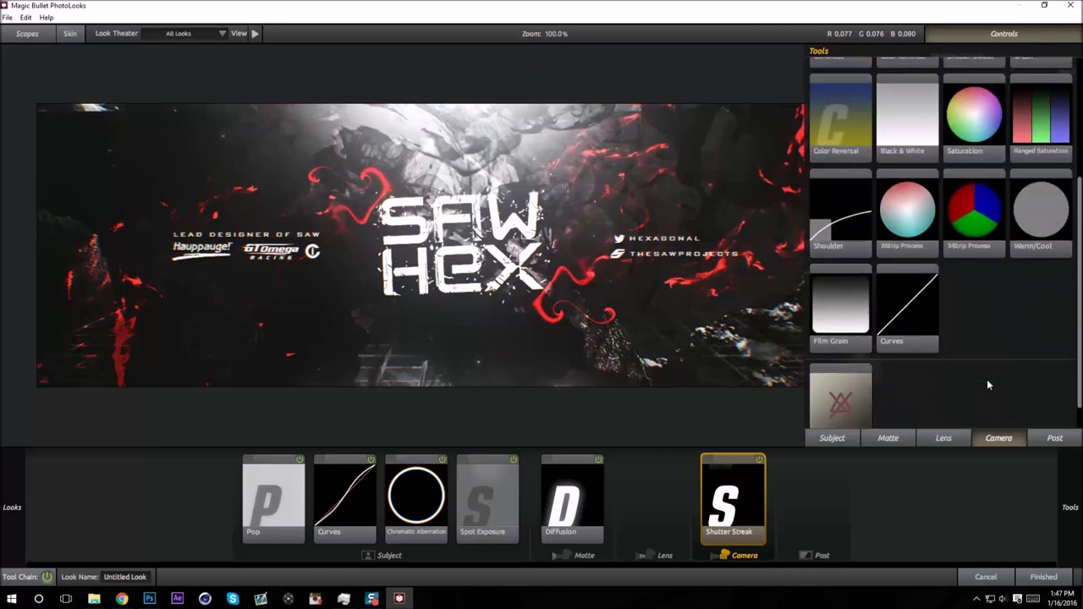
pyautogui.click(1050, 438)
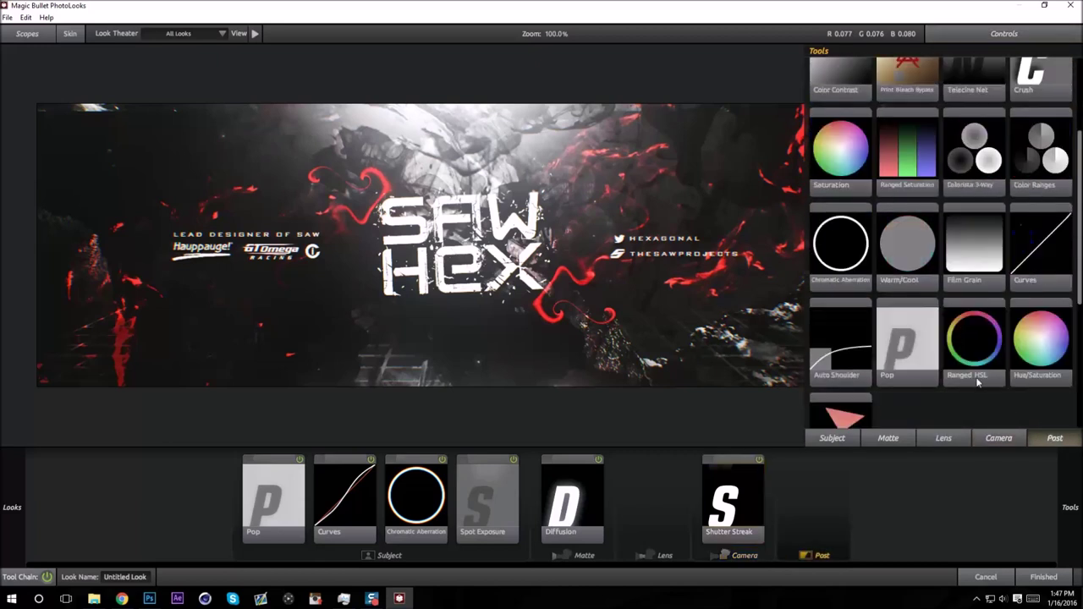
pyautogui.moveTo(842, 329); pyautogui.dragTo(838, 478)
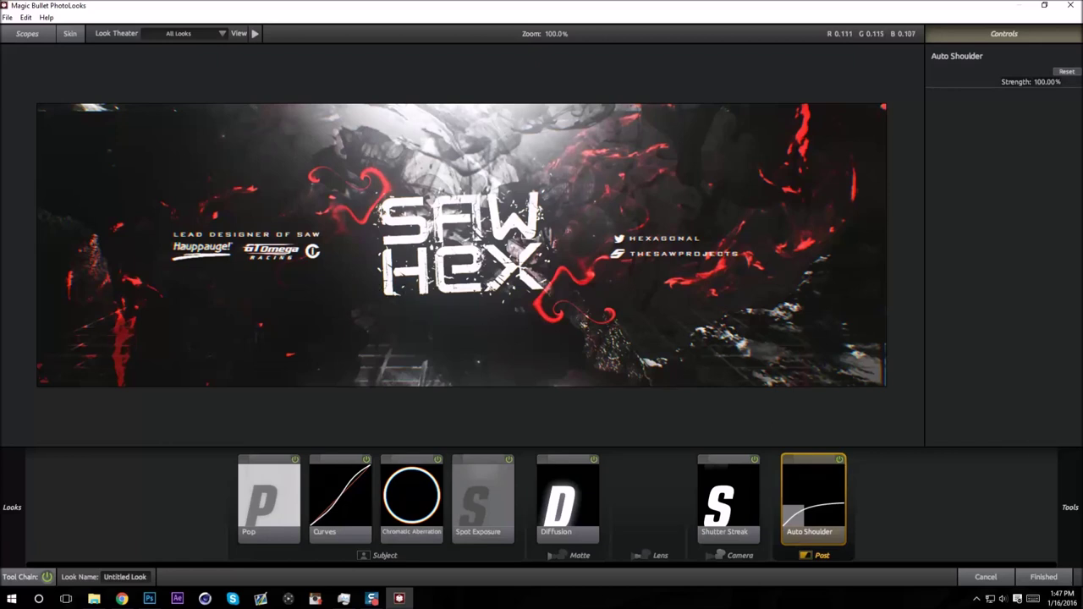
# - Add a 2-Strip Process effect to the Camera stage and set its green sensitivity to 100%
pyautogui.moveTo(1070, 507)
pyautogui.click(827, 439)
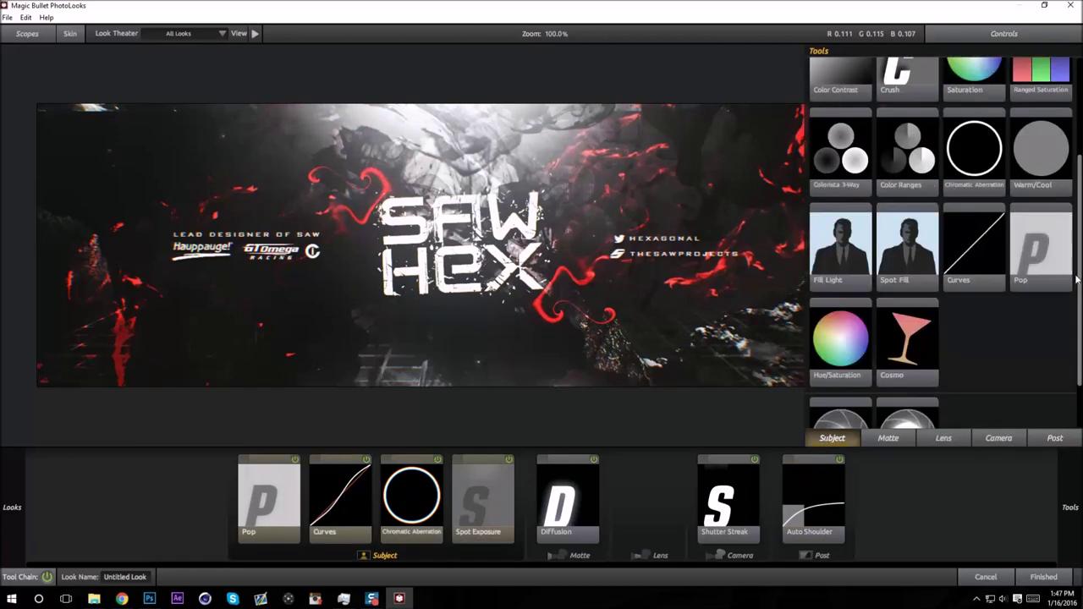
pyautogui.moveTo(1082, 285); pyautogui.dragTo(1082, 330)
pyautogui.click(888, 437)
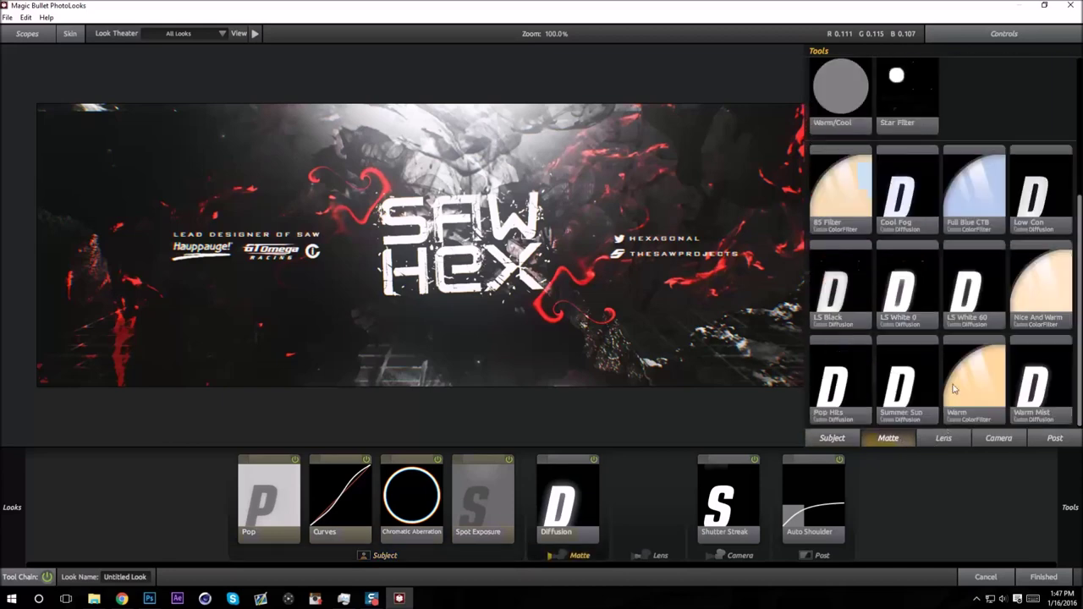
pyautogui.scroll(5, 948, 414)
pyautogui.click(945, 436)
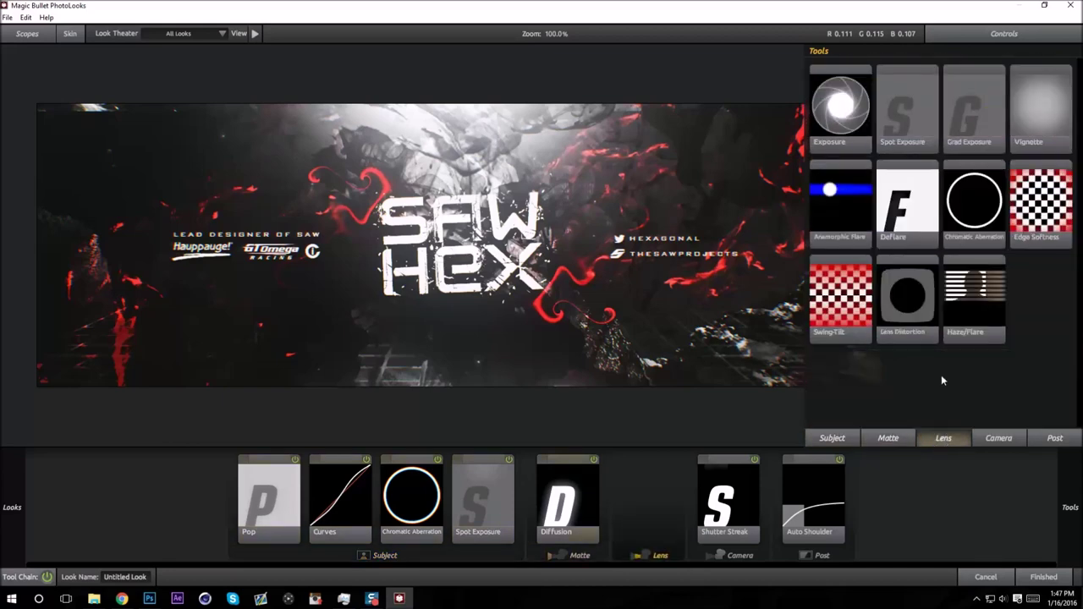
pyautogui.click(997, 438)
pyautogui.scroll(-2, 950, 405)
pyautogui.scroll(-1, 949, 398)
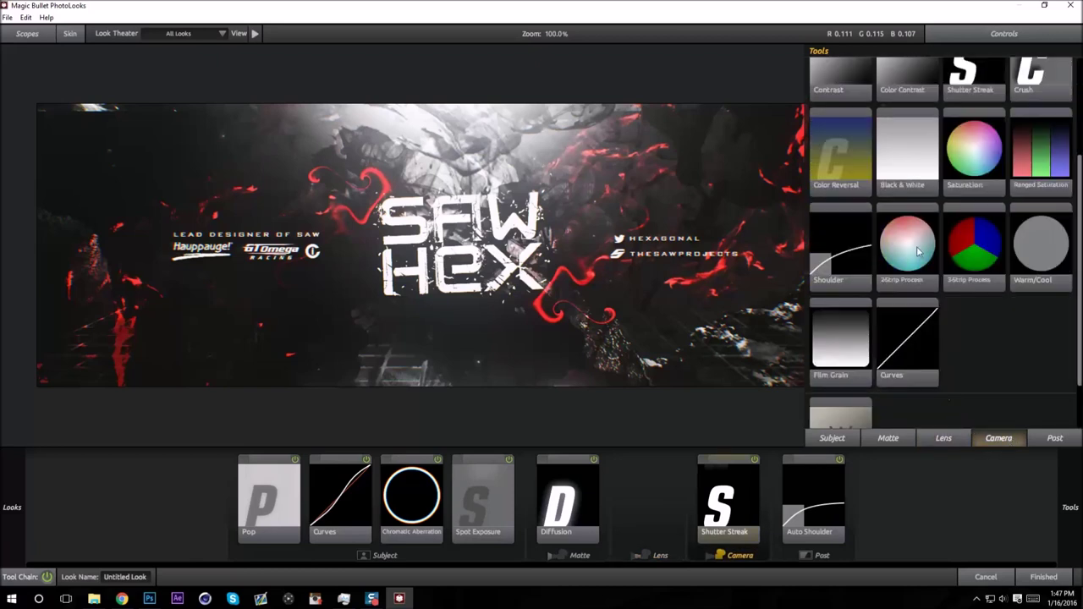
pyautogui.doubleClick(908, 240)
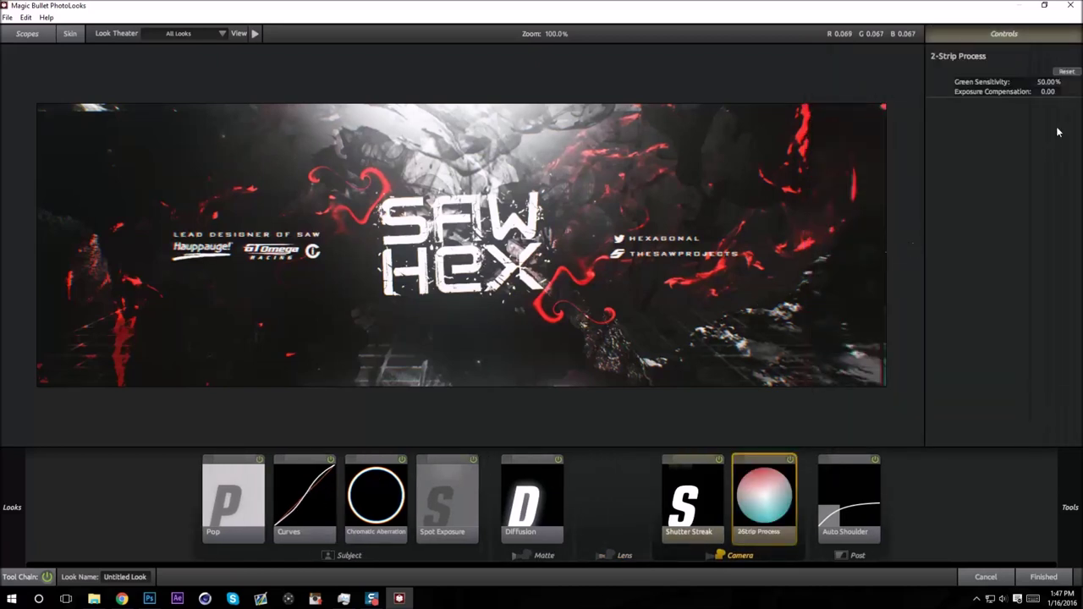
pyautogui.moveTo(1048, 83); pyautogui.dragTo(1007, 82)
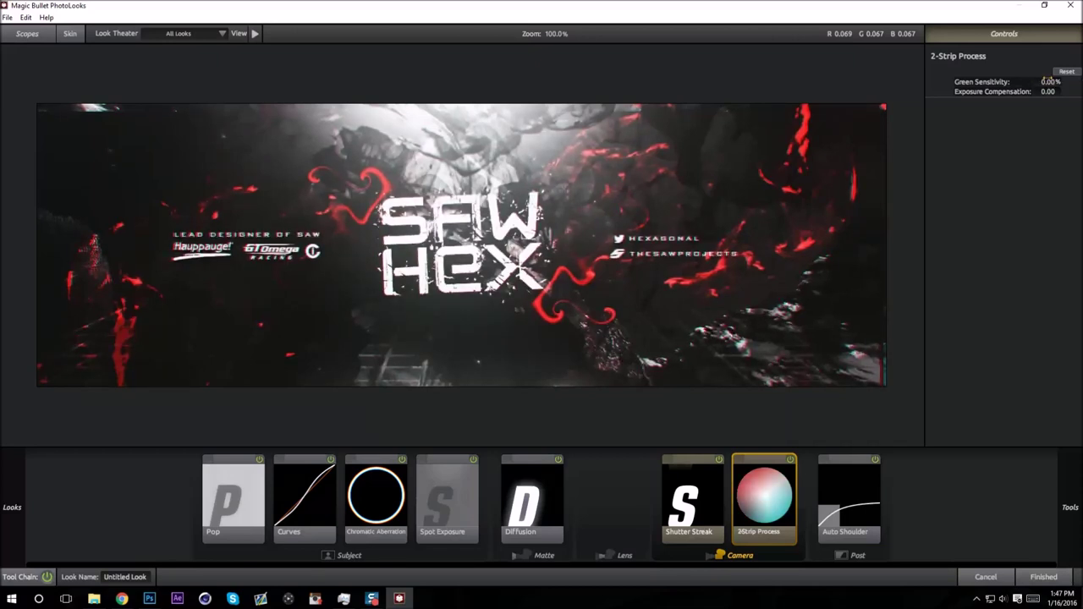
pyautogui.moveTo(1048, 82); pyautogui.dragTo(1080, 82)
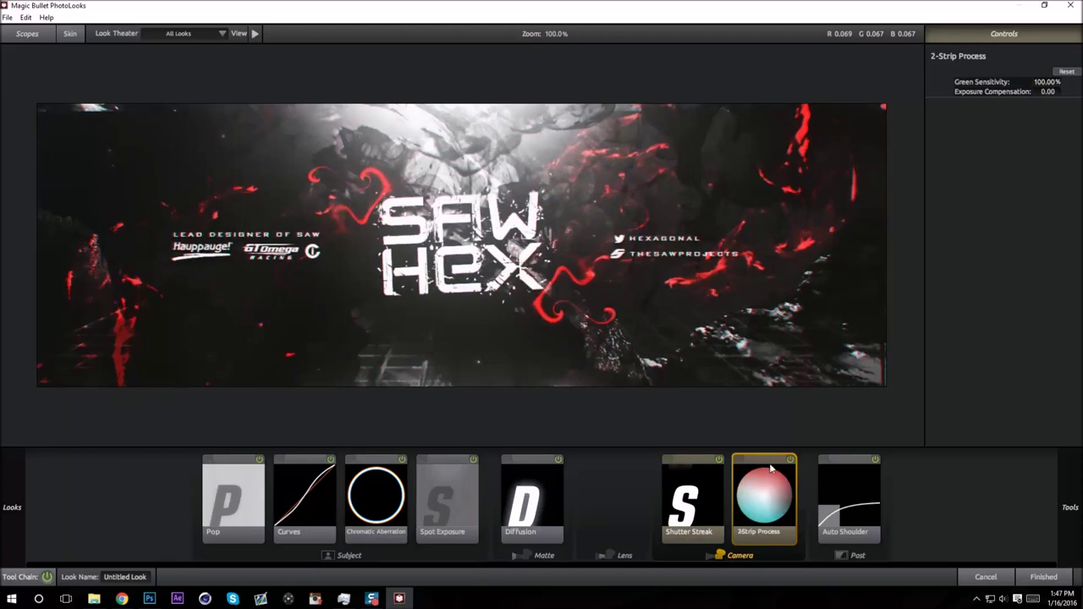
# - Try a Neg Bleach Bypass effect in the Camera stage with silver retention 0% and exposure compensation +0.20, and delete it
pyautogui.moveTo(1073, 499)
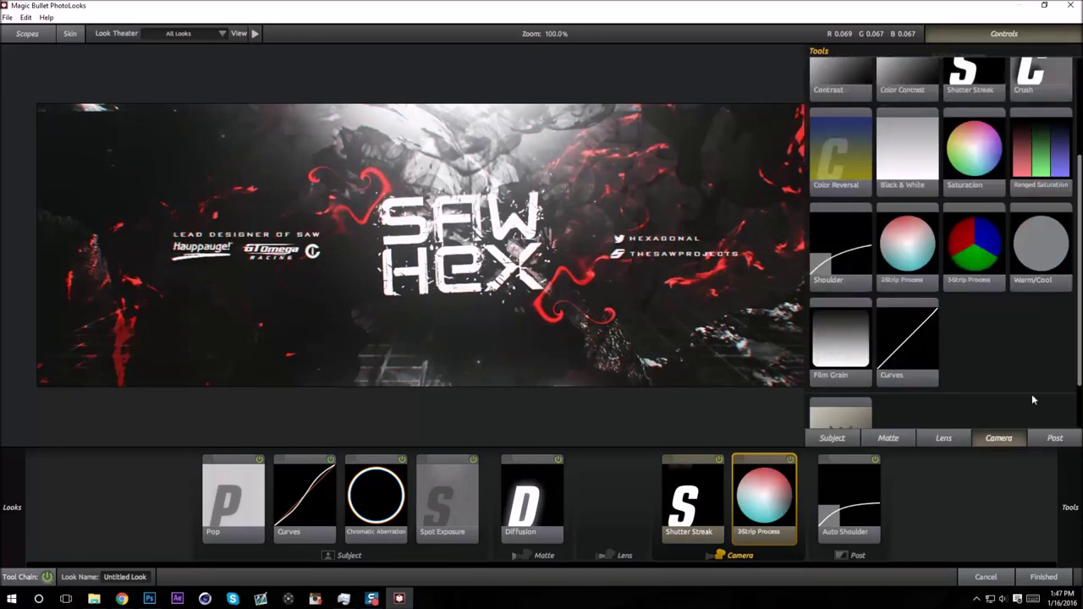
pyautogui.moveTo(1078, 298); pyautogui.dragTo(1079, 154)
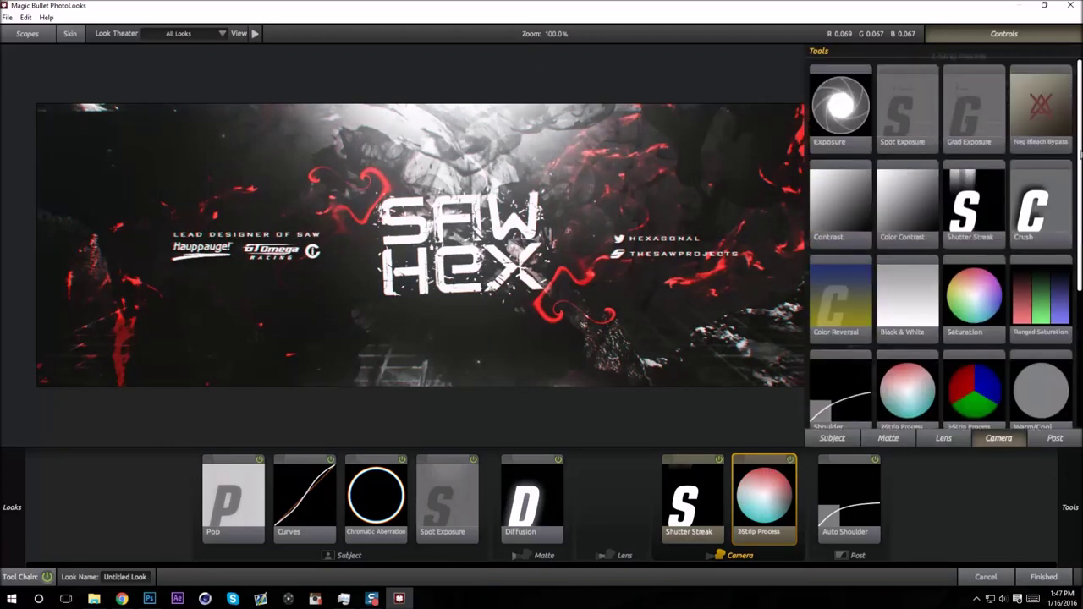
pyautogui.click(1042, 112)
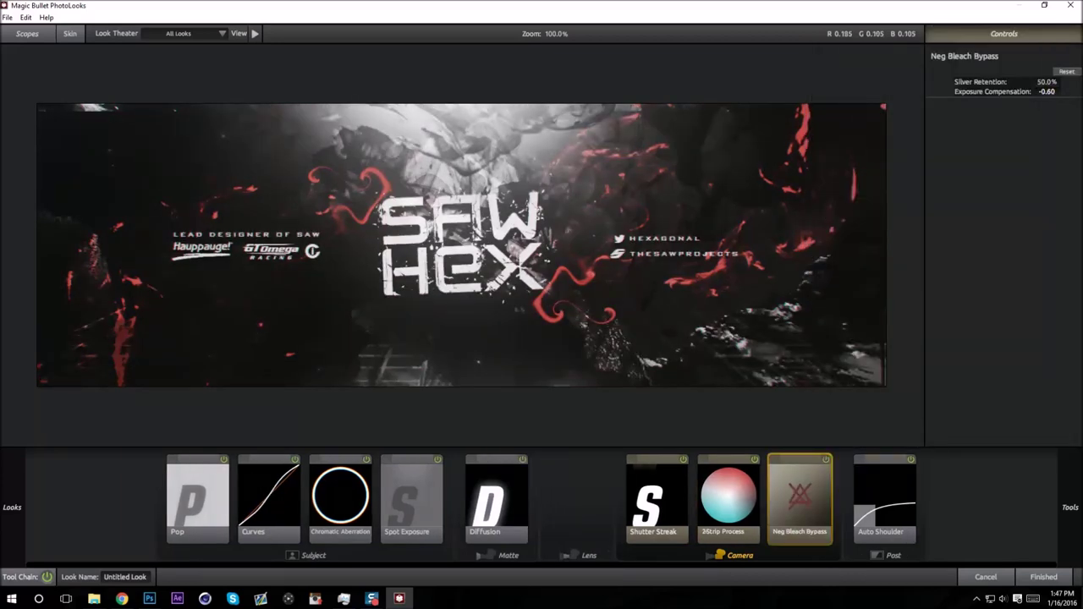
pyautogui.moveTo(1047, 92); pyautogui.dragTo(1026, 82)
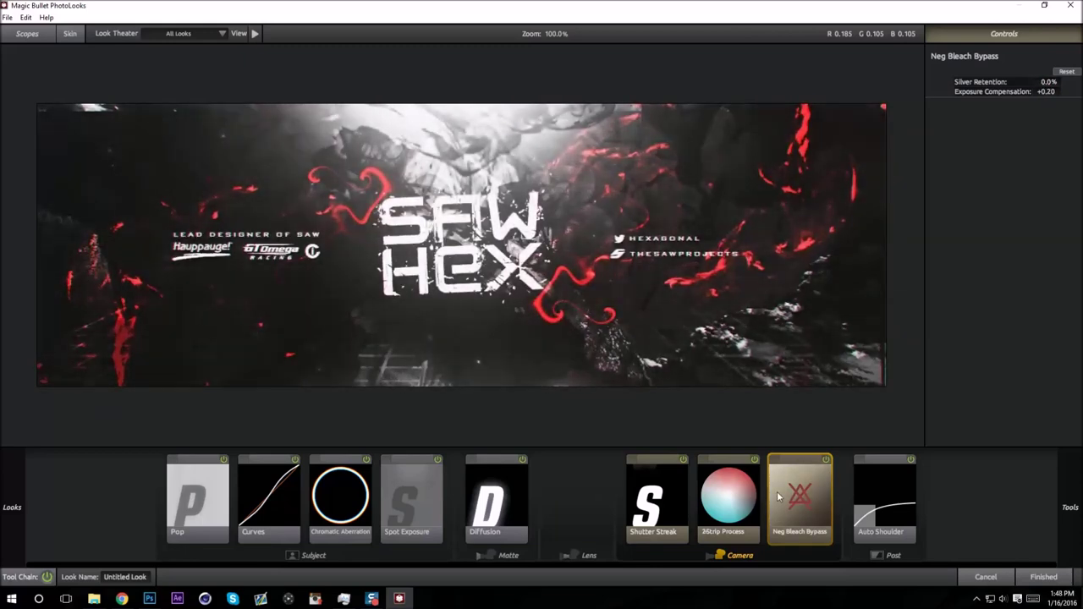
pyautogui.press('Delete')
pyautogui.moveTo(1081, 435)
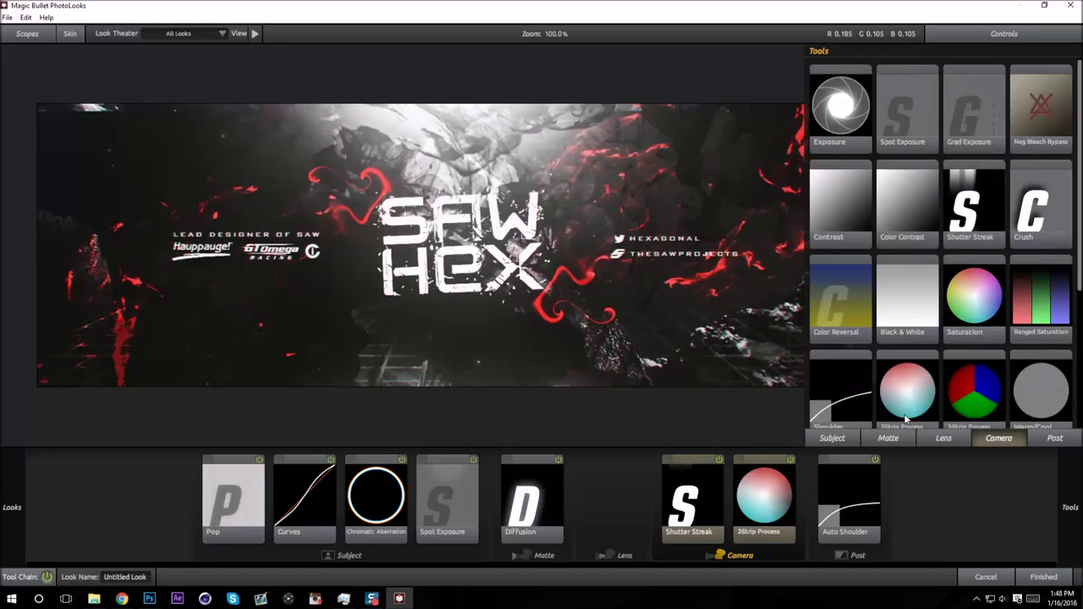
# - Try an Anamorphic Flare effect in the Lens stage with a neutral white color, size 200% and boost -5.30, and delete it
pyautogui.scroll(-3, 928, 417)
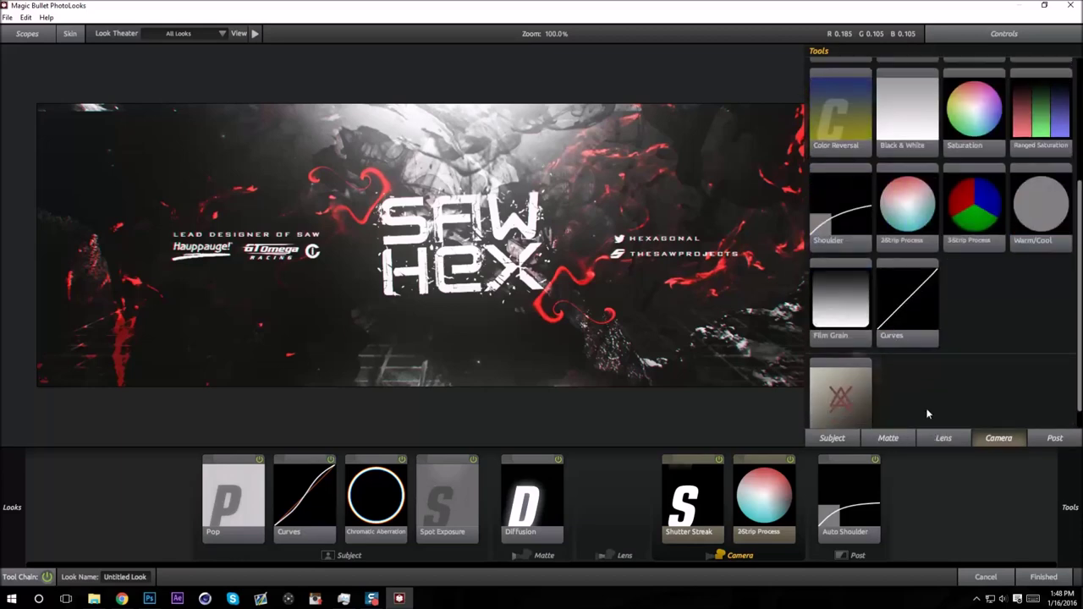
pyautogui.scroll(3, 927, 413)
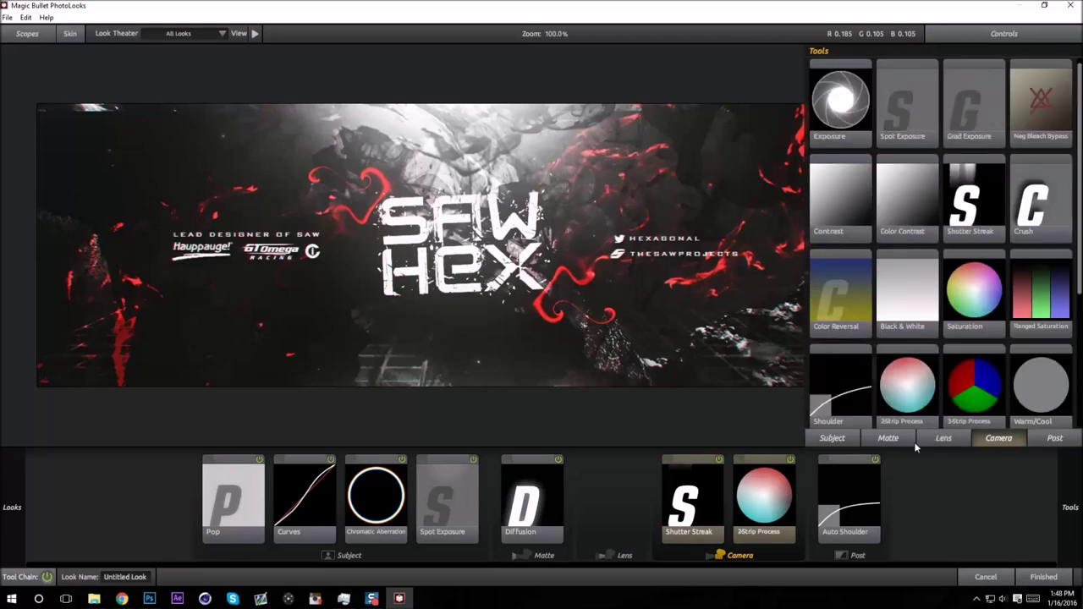
pyautogui.click(913, 442)
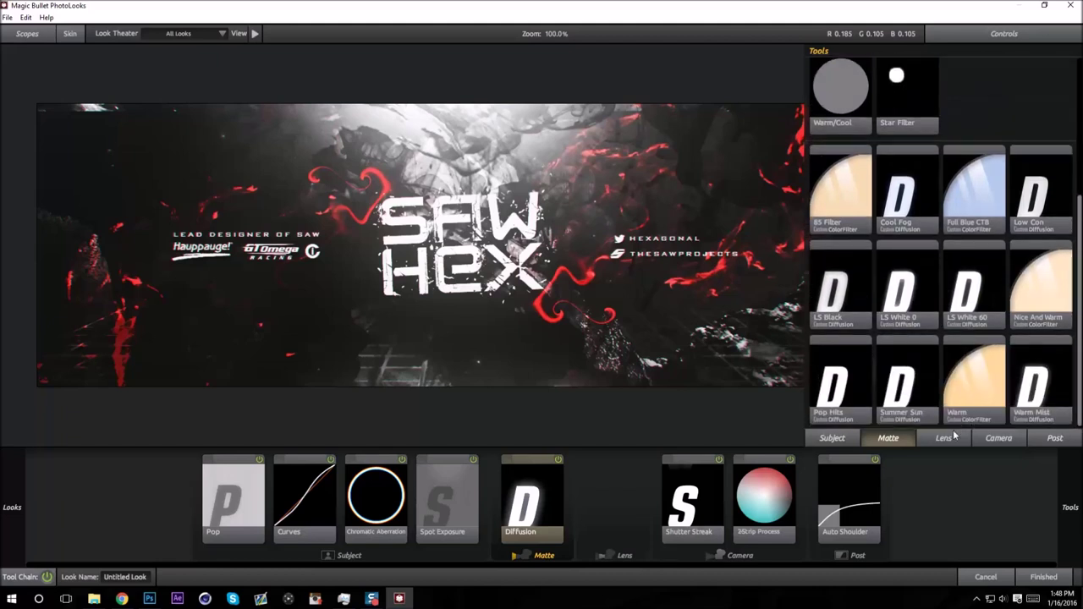
pyautogui.click(954, 436)
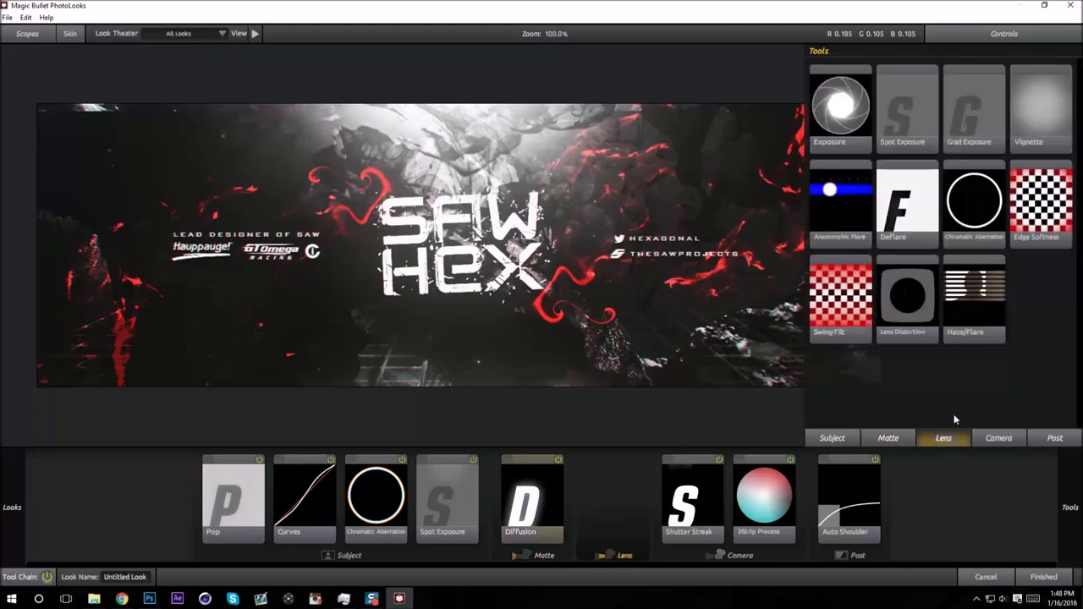
pyautogui.doubleClick(849, 201)
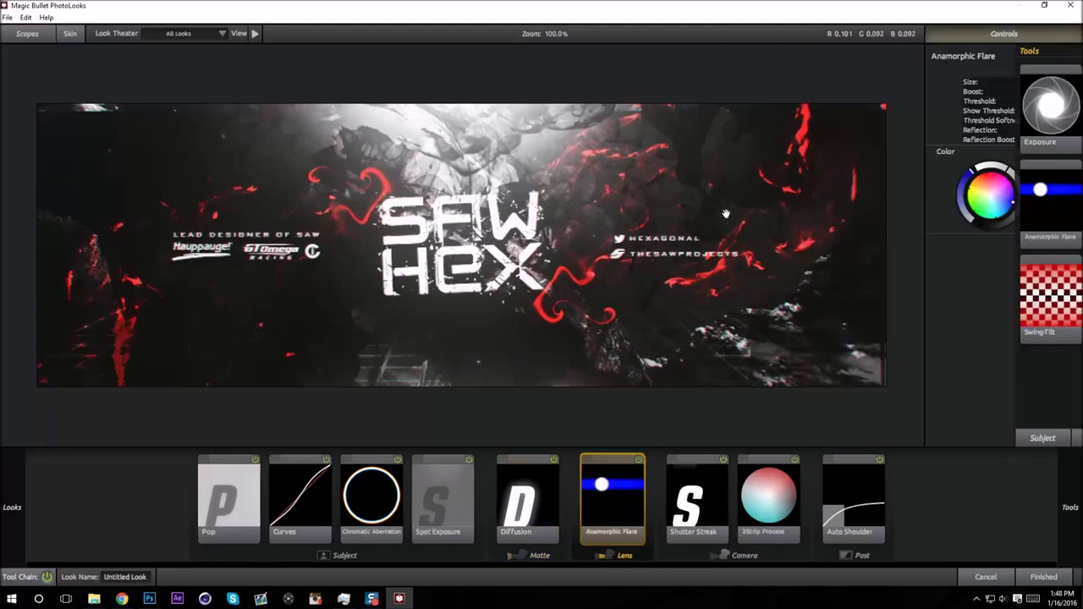
pyautogui.click(991, 196)
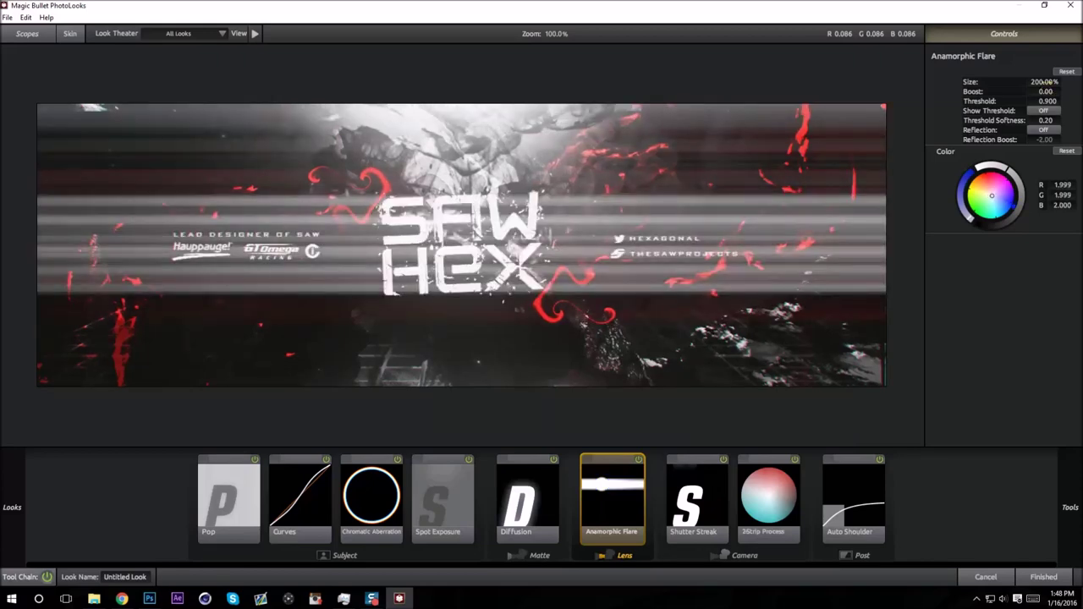
pyautogui.moveTo(1046, 83); pyautogui.dragTo(1066, 82)
pyautogui.doubleClick(1046, 83)
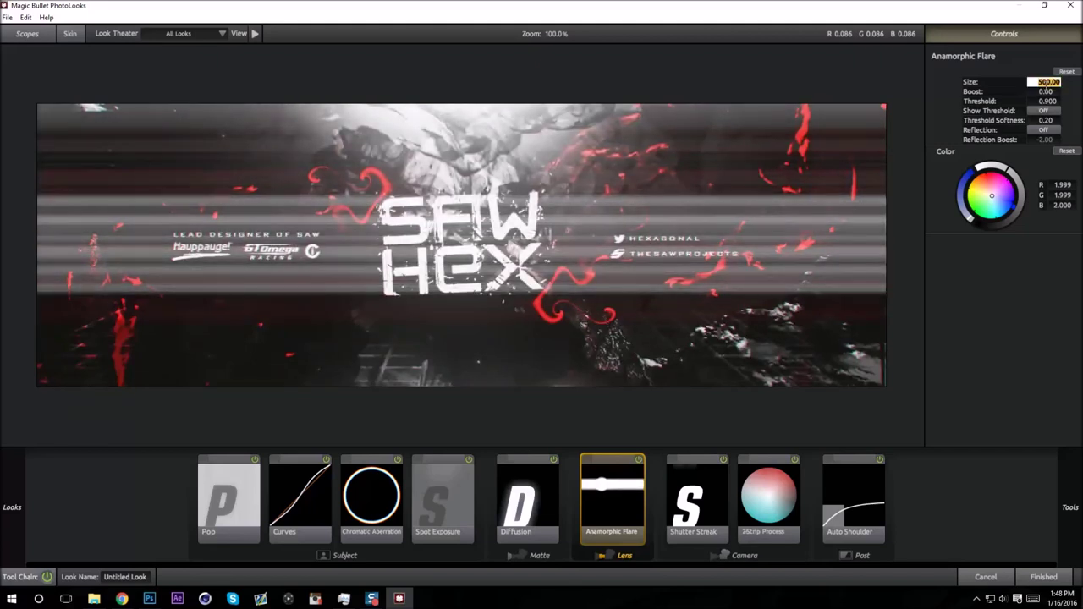
pyautogui.write('200')
pyautogui.press('Return')
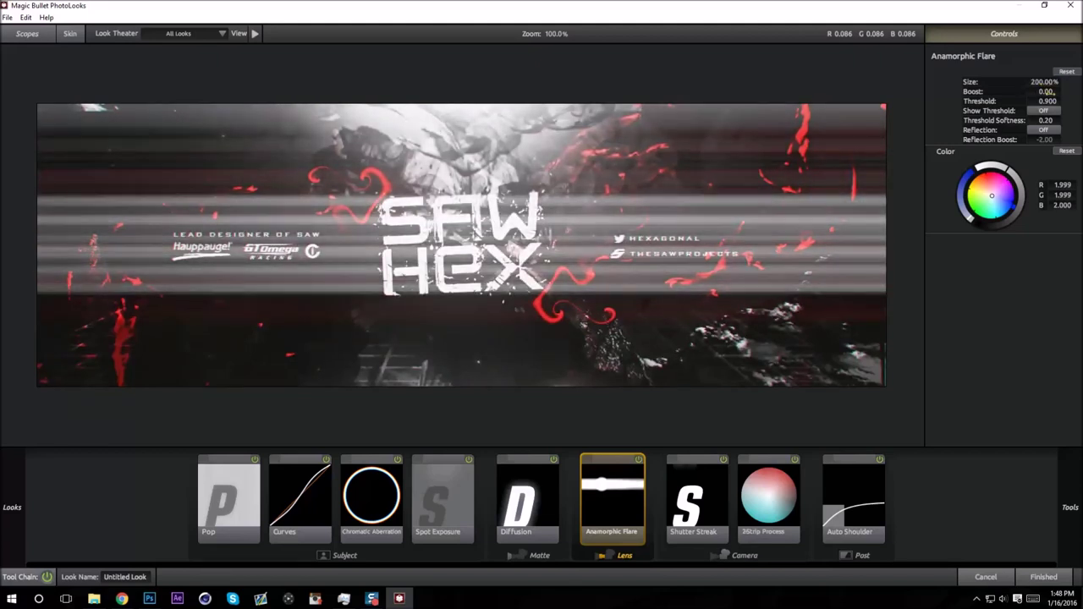
pyautogui.moveTo(1045, 91); pyautogui.dragTo(1021, 91)
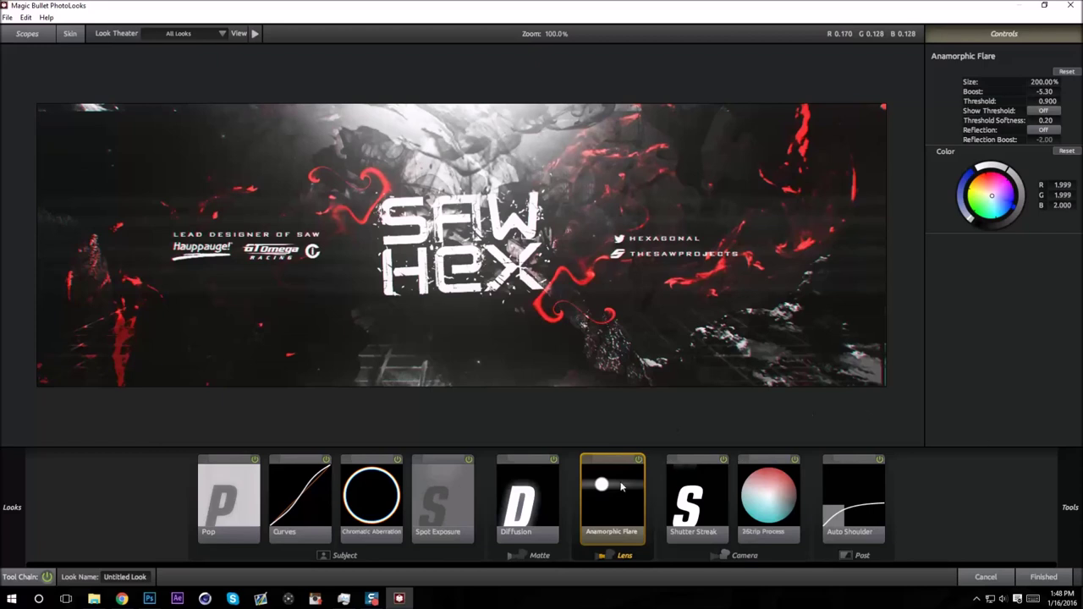
pyautogui.press('Delete')
# - Add a Vignette effect to the Lens stage and set its color to near-black, 0.001 for red, green and blue
pyautogui.moveTo(1068, 485)
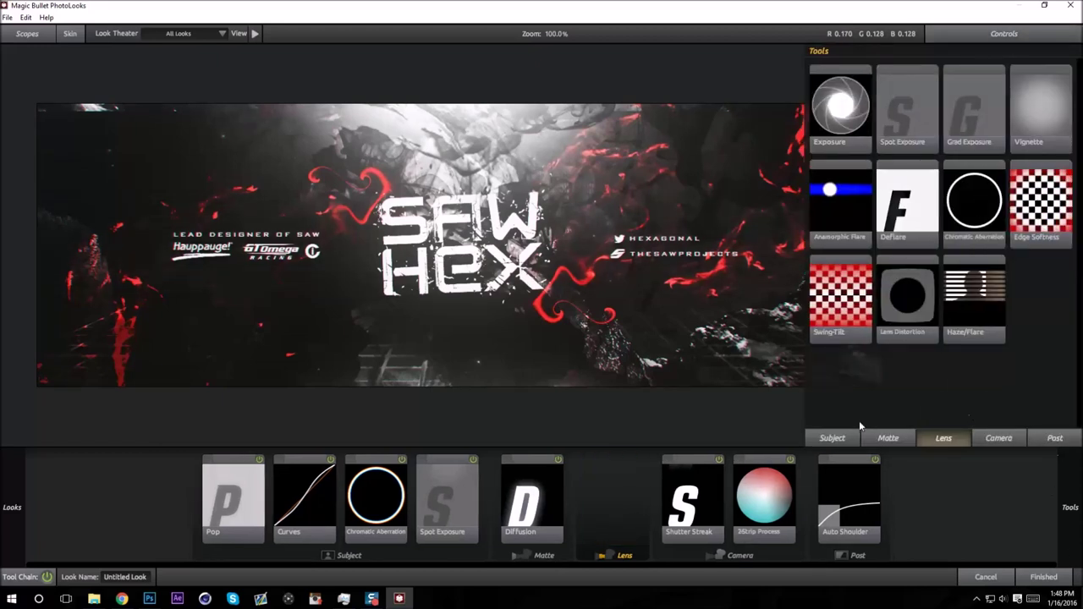
pyautogui.doubleClick(1041, 105)
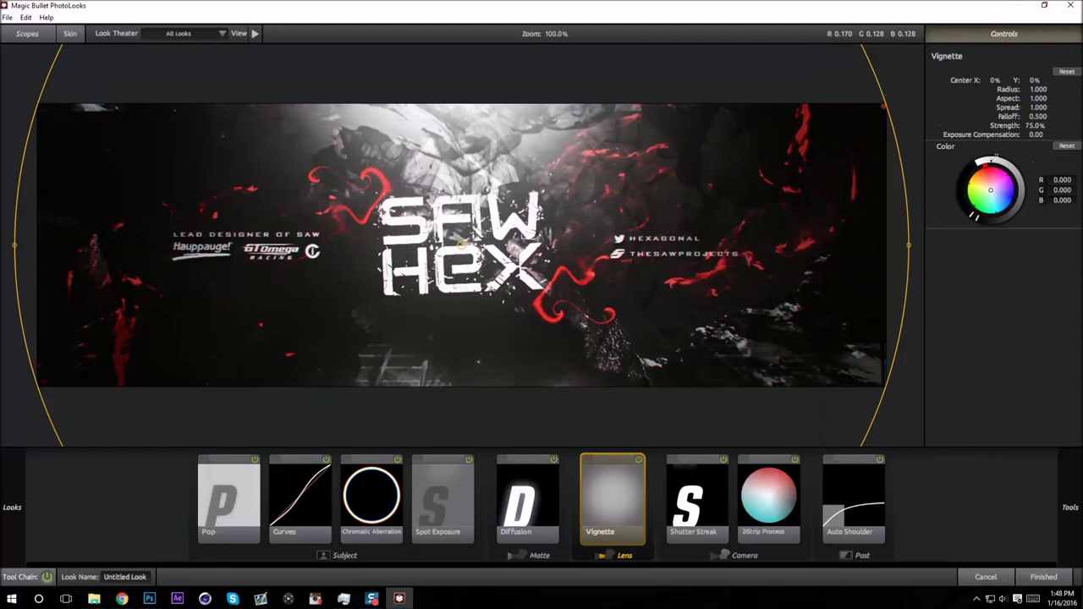
pyautogui.moveTo(997, 158); pyautogui.dragTo(976, 162)
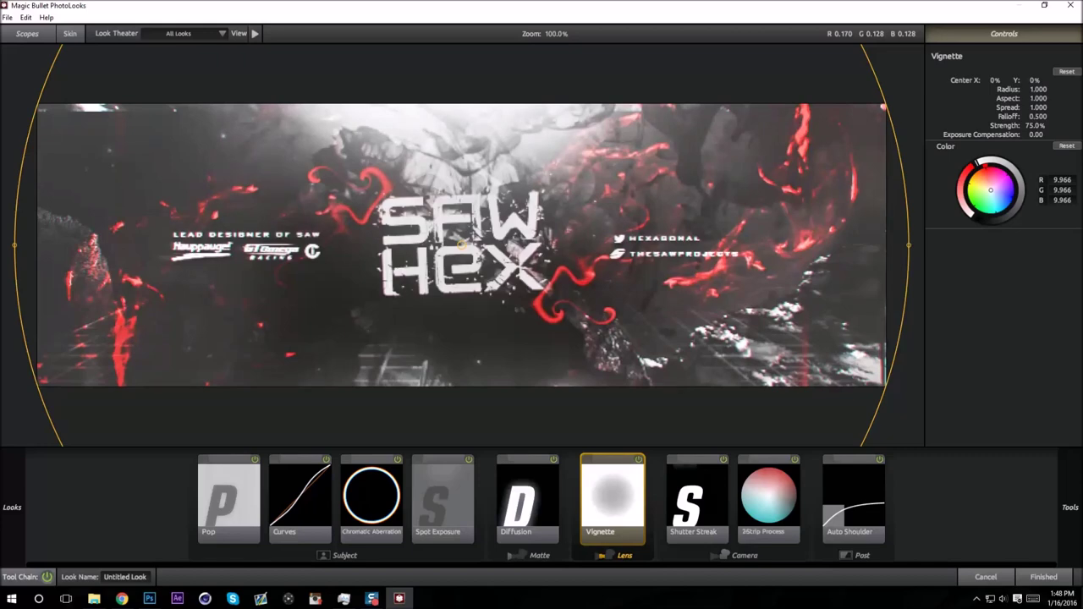
pyautogui.moveTo(972, 167); pyautogui.dragTo(973, 215)
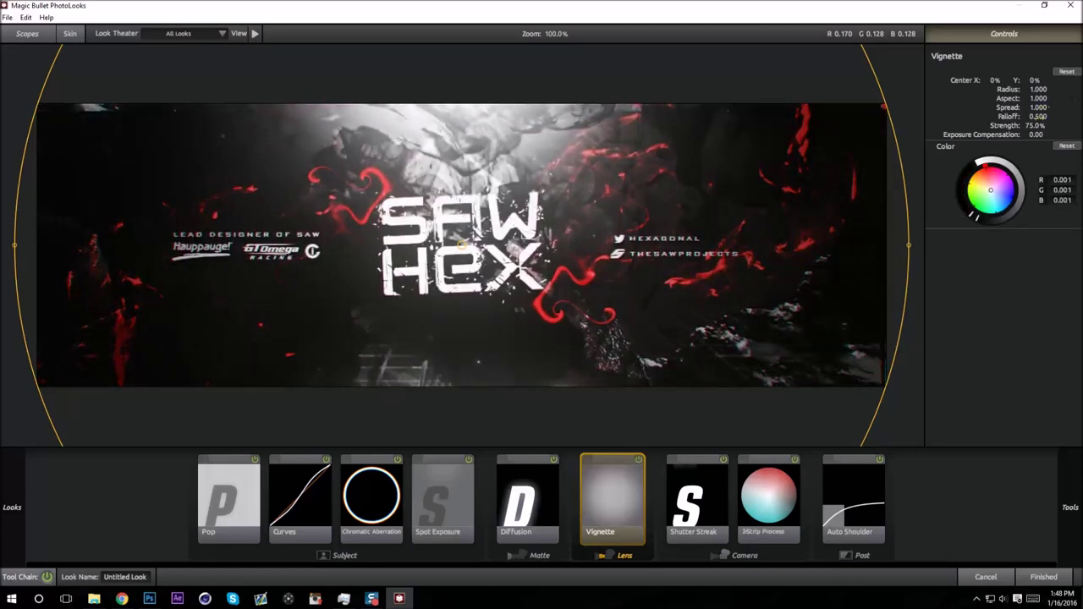
# - Reshape the vignette into a wide ellipse with radius 0.554, aspect 1.805 and spread 0.483
pyautogui.moveTo(1038, 108); pyautogui.dragTo(994, 107)
pyautogui.moveTo(562, 34); pyautogui.dragTo(506, 35)
pyautogui.moveTo(463, 90); pyautogui.dragTo(461, 159)
pyautogui.scroll(5, 461, 246)
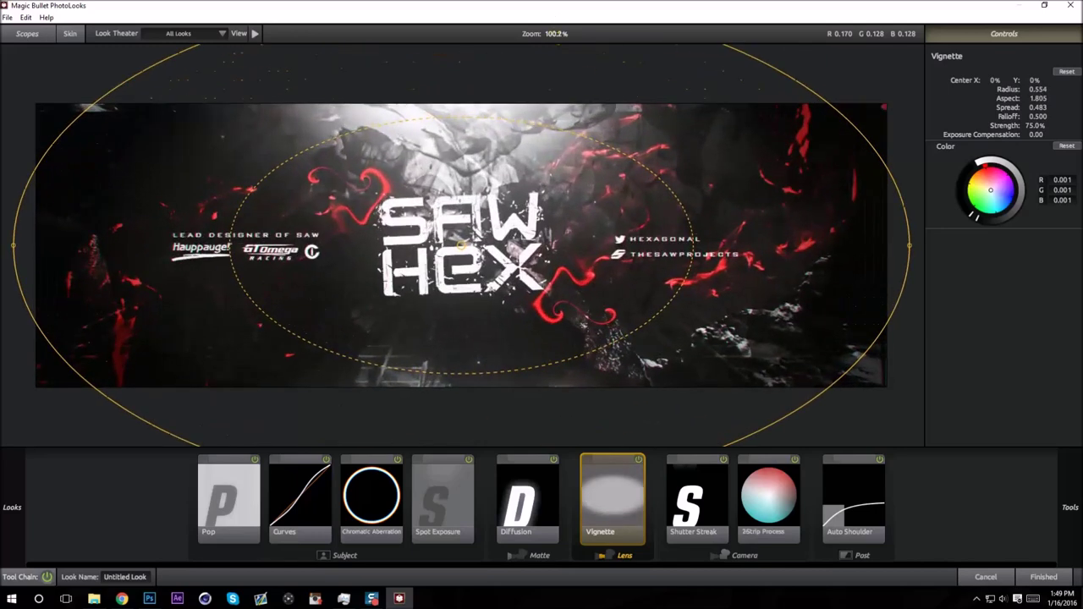
# - Set the vignette's strength to 50% and compare the image with the effect off and on
pyautogui.click(1027, 125)
pyautogui.write('50')
pyautogui.press('Return')
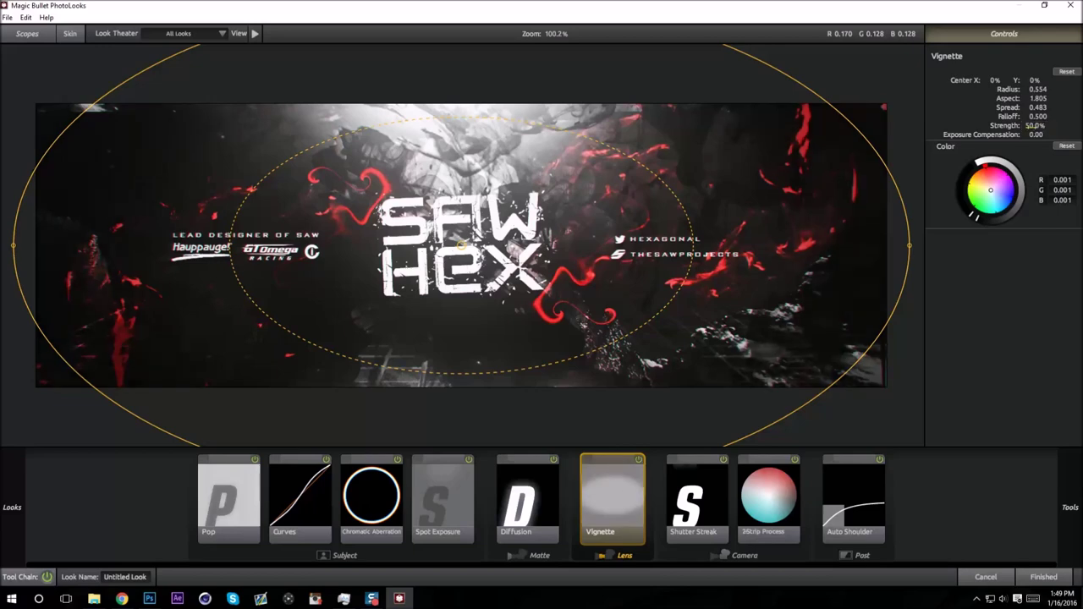
pyautogui.click(639, 459)
pyautogui.click(639, 459)
# - Add a Lens Distortion effect to the Lens stage with distortion -12.0% and flatten 70.0%
pyautogui.moveTo(1070, 506)
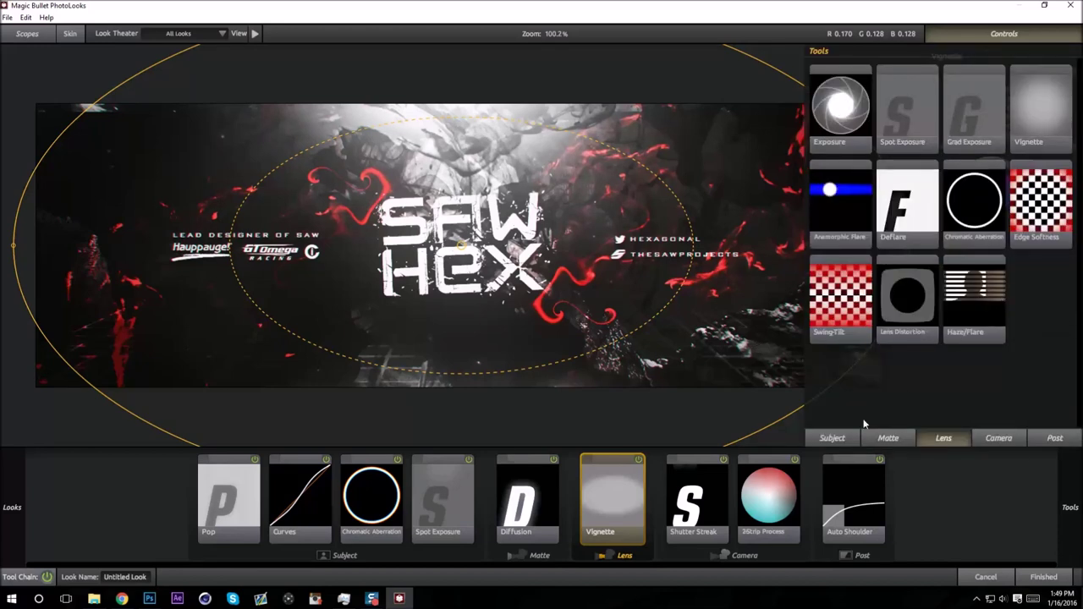
pyautogui.click(832, 437)
pyautogui.scroll(-5, 945, 381)
pyautogui.click(944, 438)
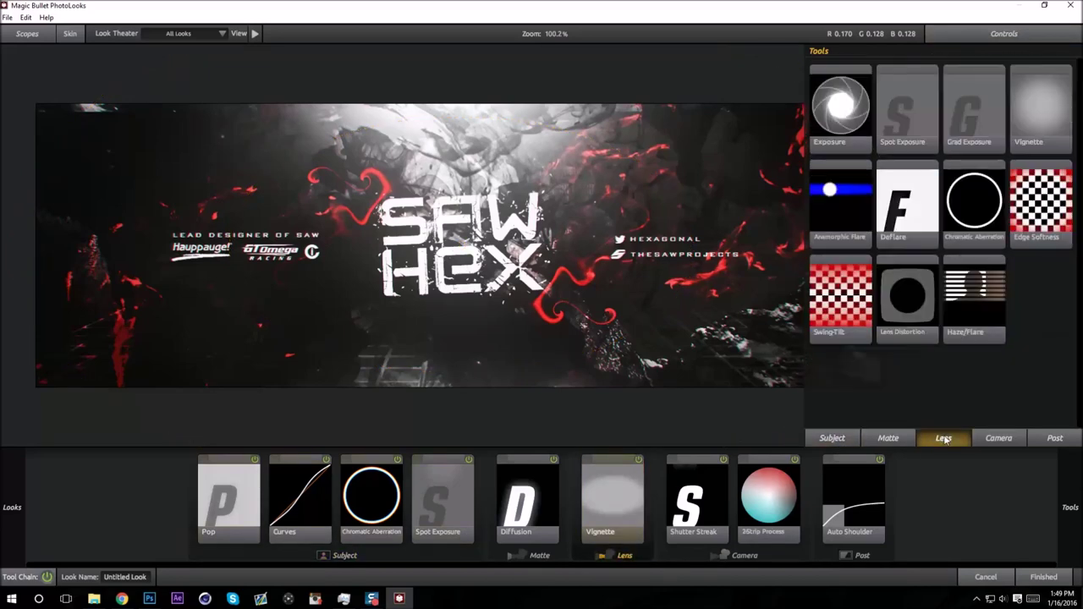
pyautogui.doubleClick(922, 303)
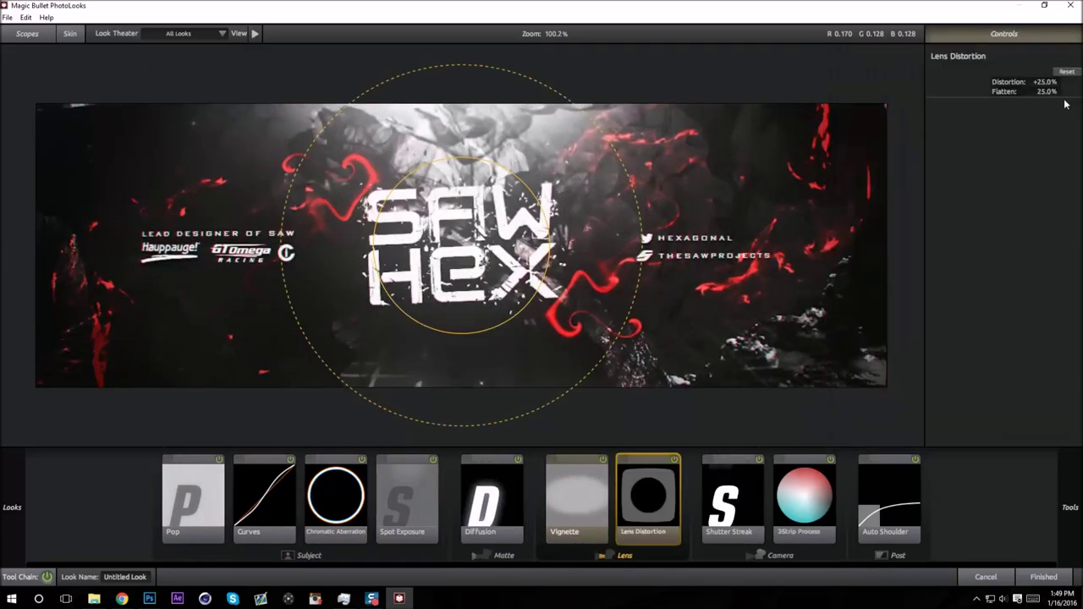
pyautogui.moveTo(1047, 91); pyautogui.dragTo(985, 82)
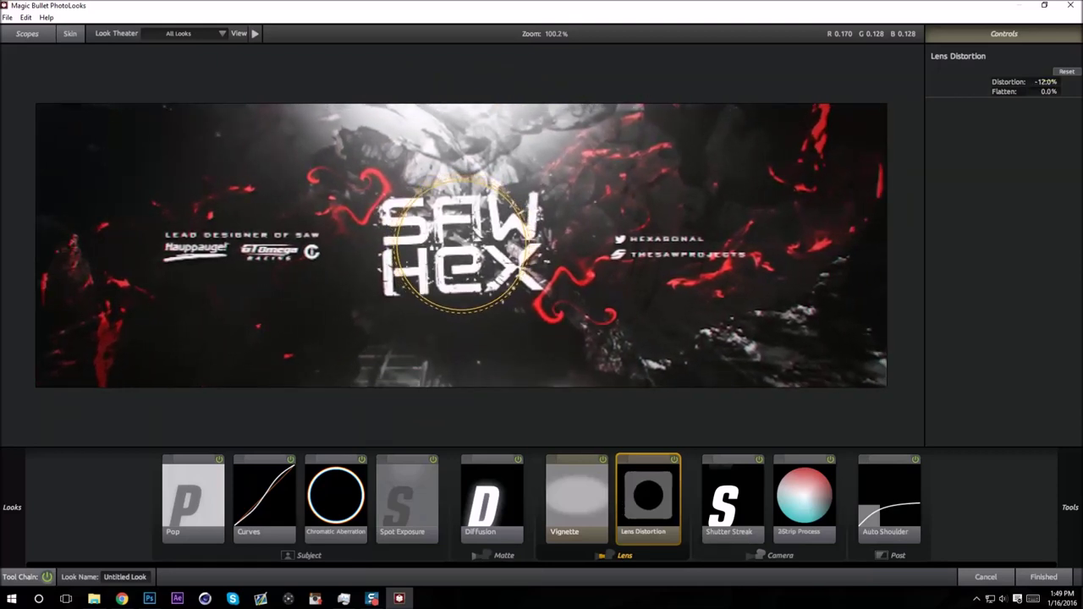
pyautogui.moveTo(1047, 91); pyautogui.dragTo(1080, 91)
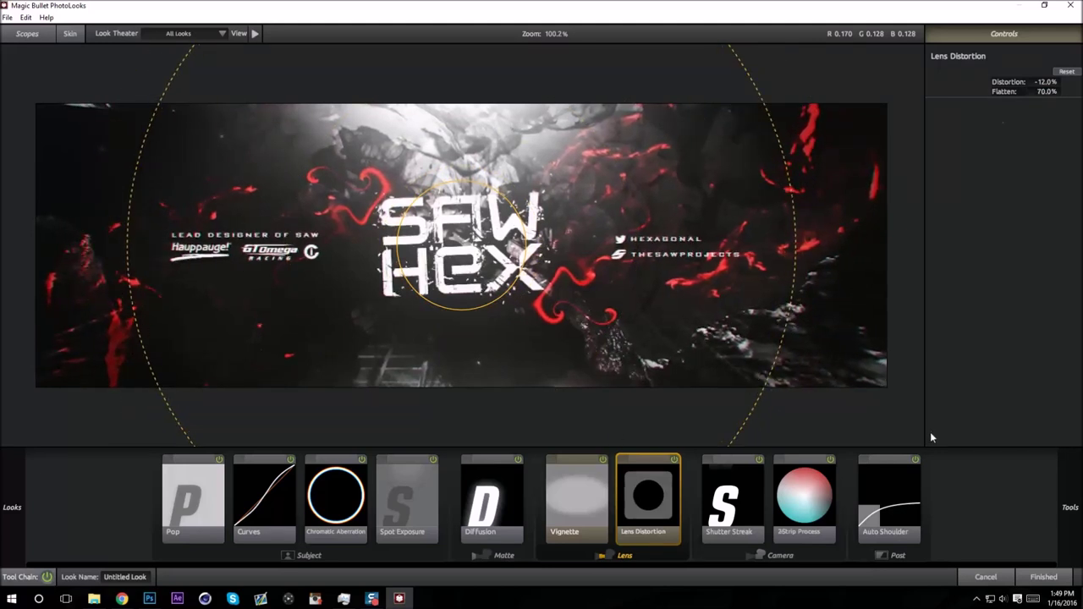
# - Add an Edge Softness effect to the Lens stage with radius 1.324 and blur size 1.00%
pyautogui.moveTo(1072, 501)
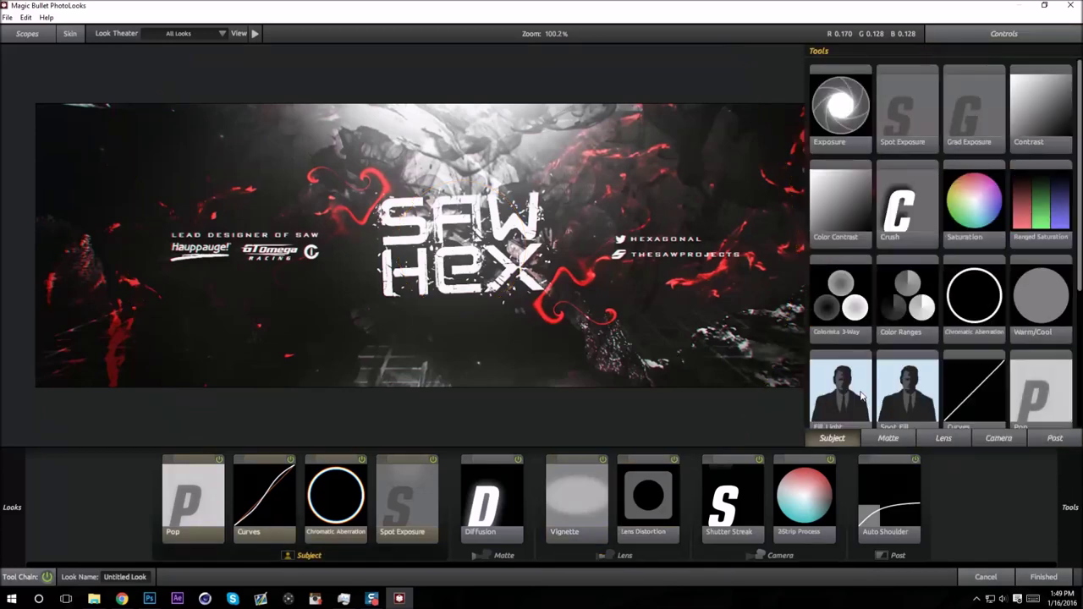
pyautogui.click(936, 438)
pyautogui.click(1038, 216)
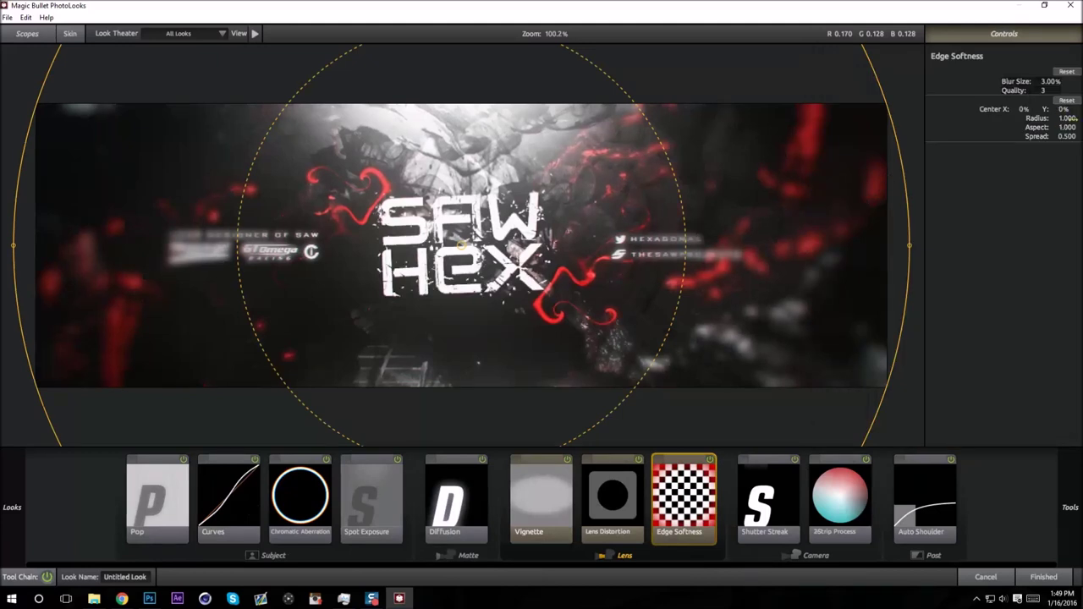
pyautogui.moveTo(1066, 118); pyautogui.dragTo(1075, 118)
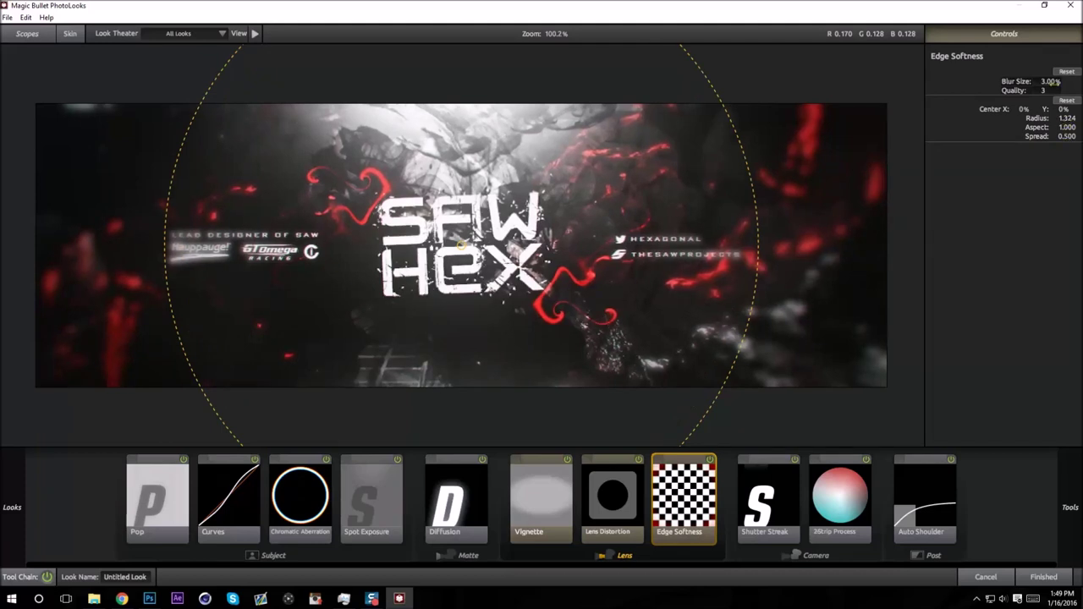
pyautogui.click(1050, 81)
pyautogui.write('1')
pyautogui.press('Return')
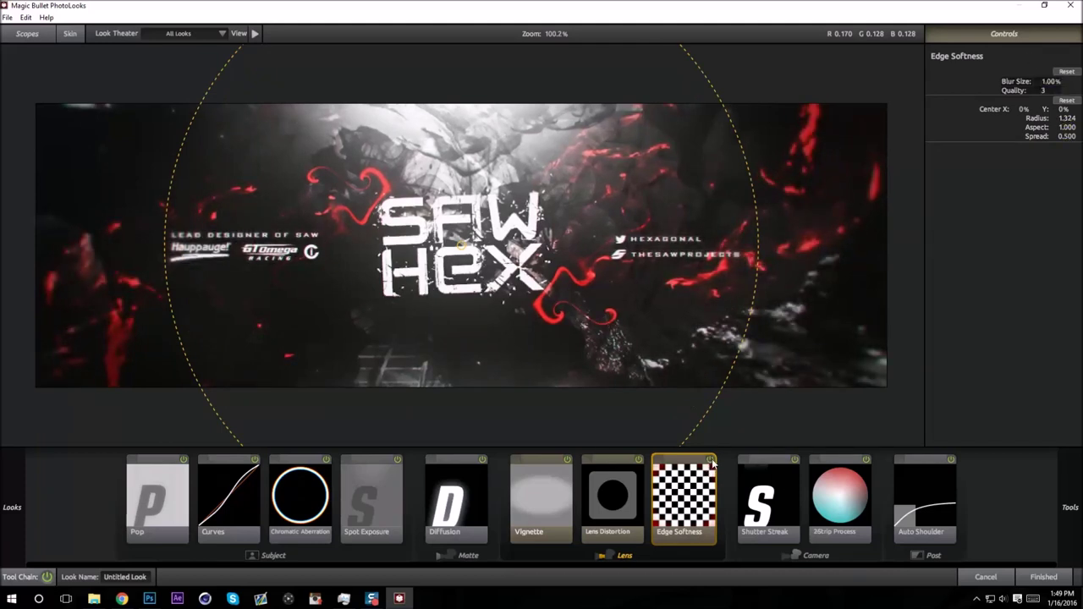